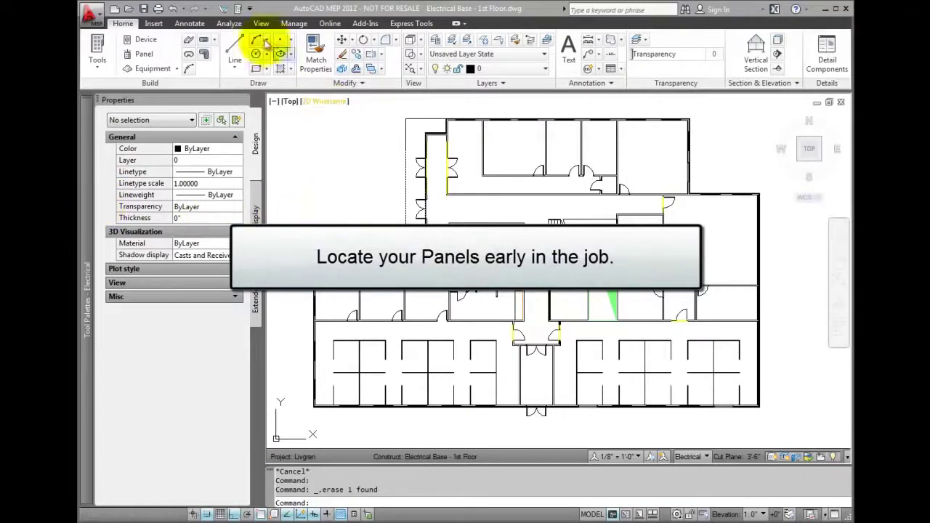
# Make Livgren the current project and open its Electrical Base - 1st Floor construct.
pyautogui.click(224, 9)
pyautogui.click(287, 177)
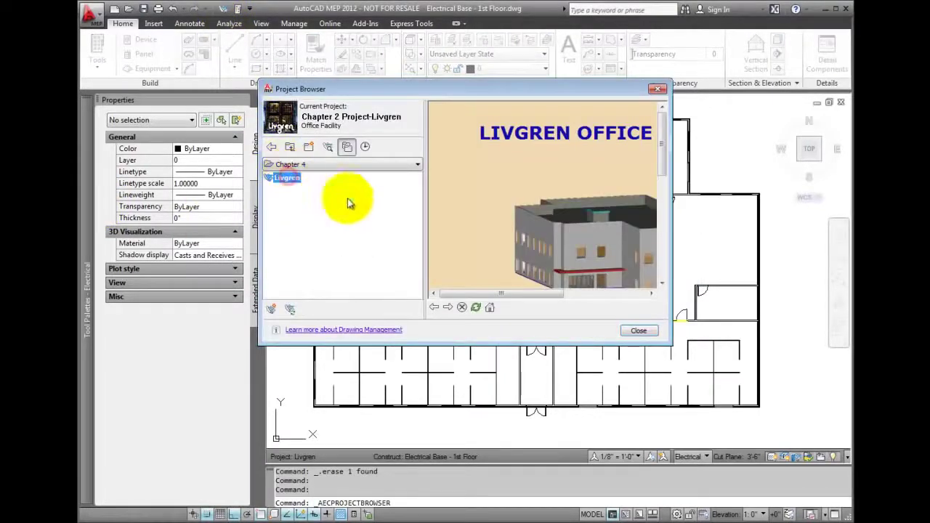
pyautogui.click(640, 332)
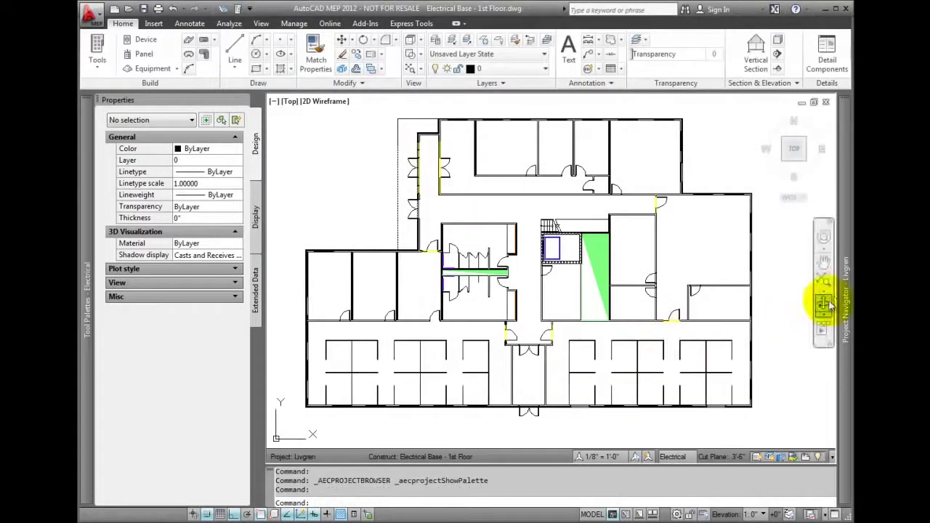
pyautogui.moveTo(842, 288)
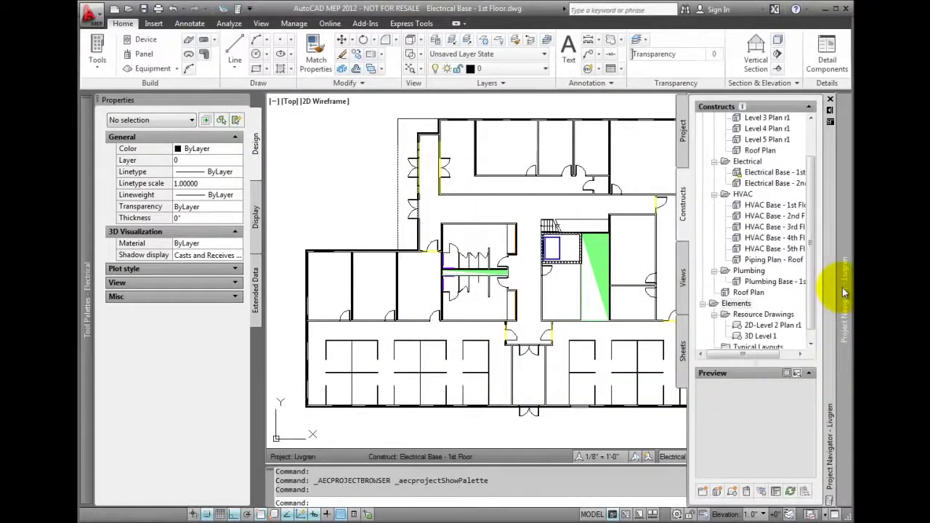
pyautogui.click(784, 175)
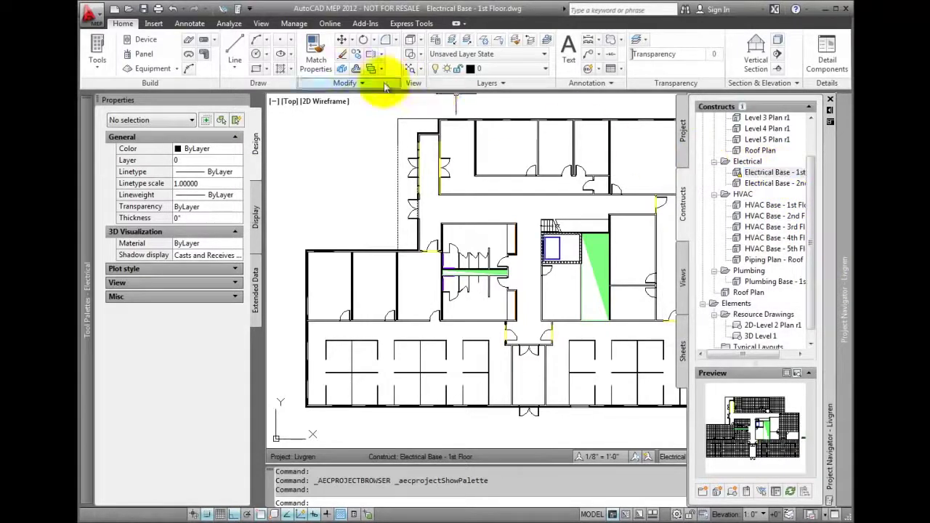
pyautogui.click(363, 104)
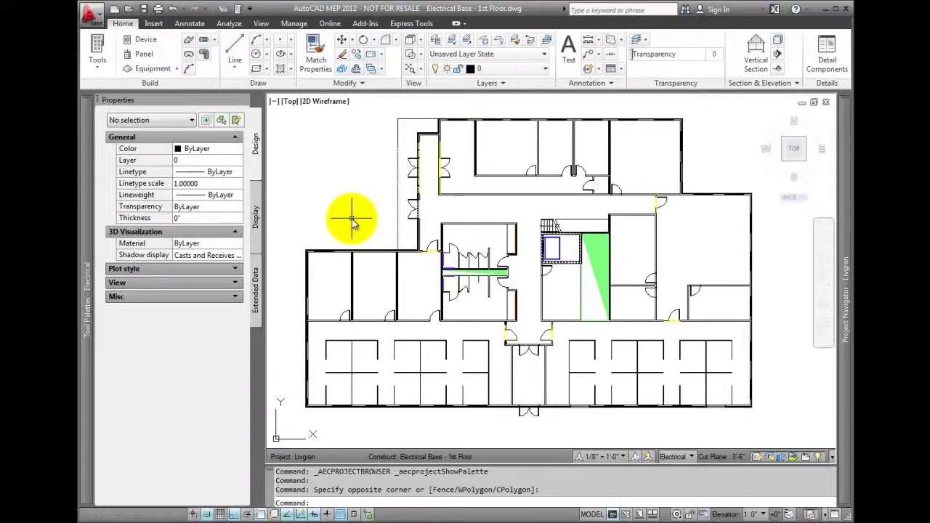
# Keep the Electrical workspace current and show the Equipment tab of the electrical tool palette.
pyautogui.click(687, 511)
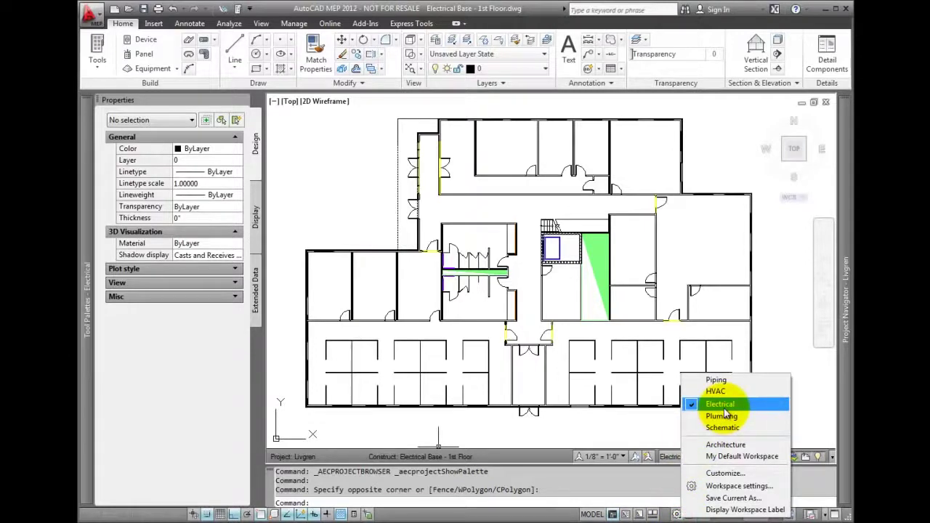
pyautogui.click(596, 426)
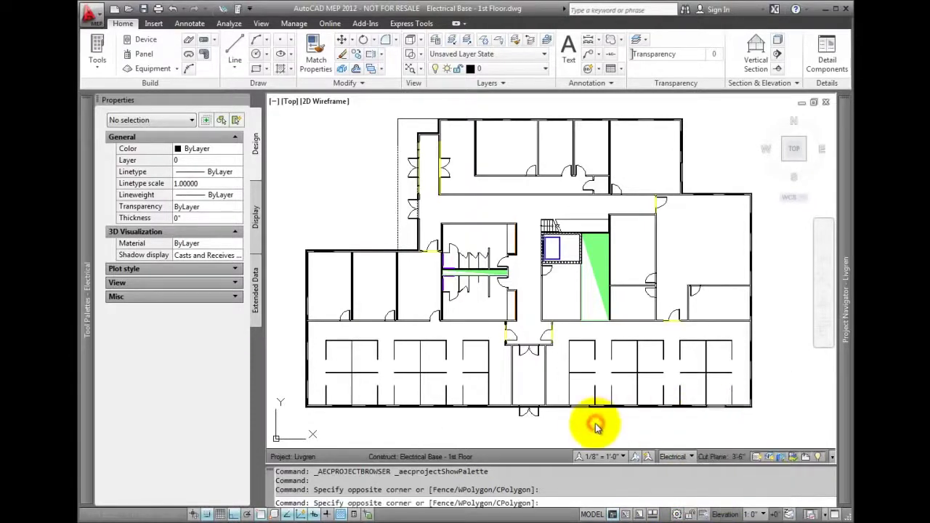
pyautogui.click(594, 426)
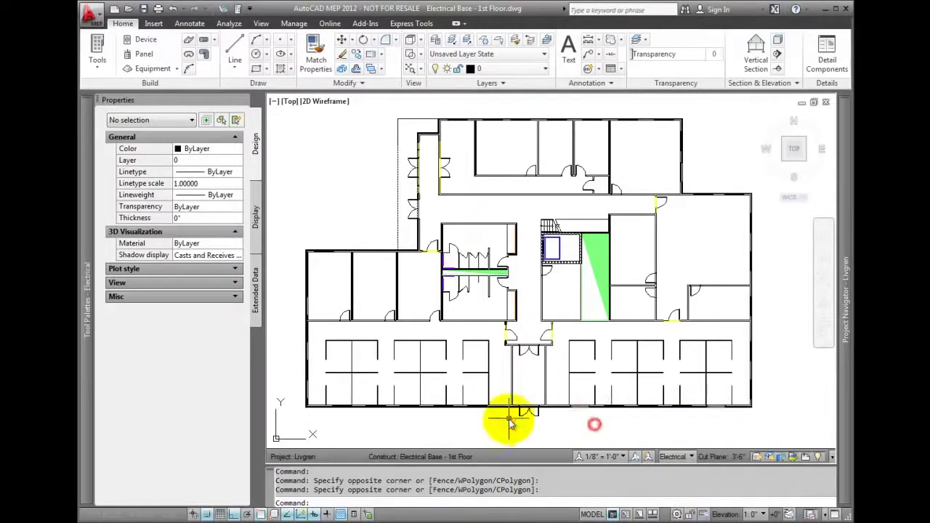
pyautogui.click(176, 69)
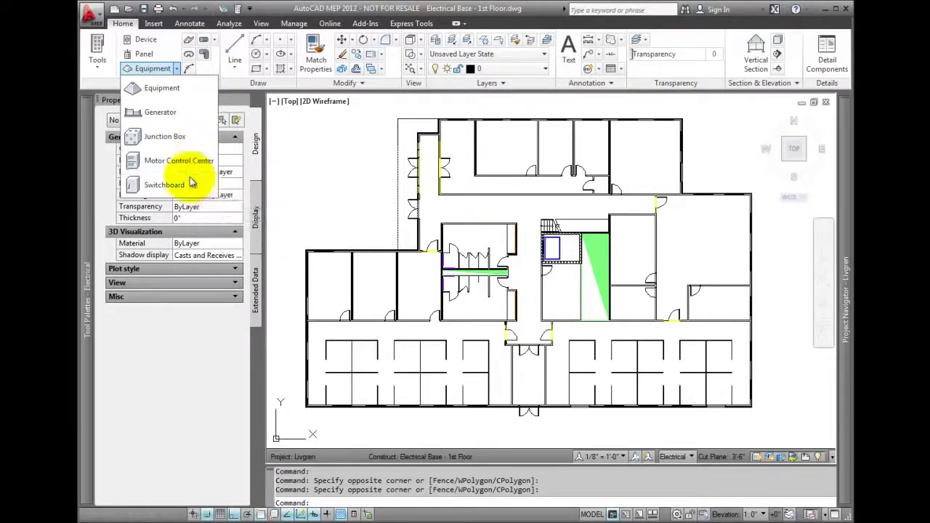
pyautogui.click(322, 223)
pyautogui.moveTo(88, 174)
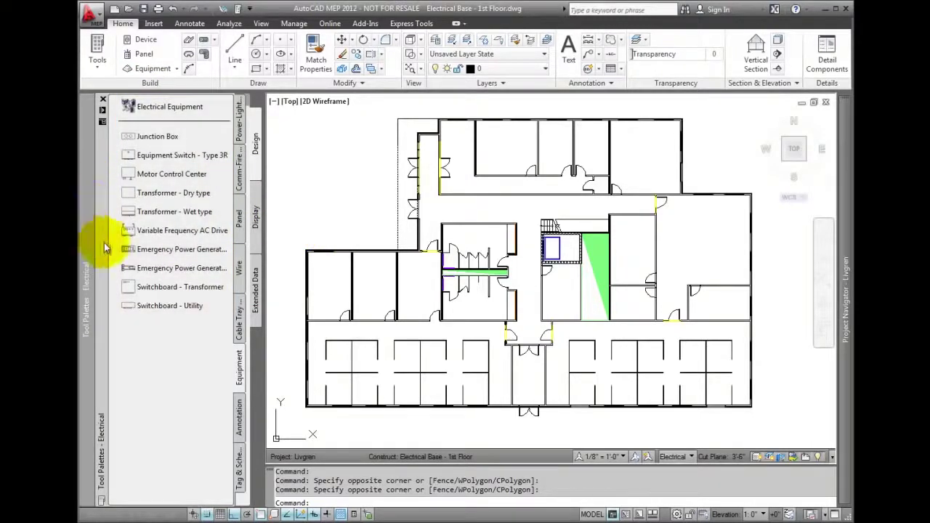
# Start adding a Gas Emergency Power Generator at 0" elevation with part size 25 kW.
pyautogui.click(151, 252)
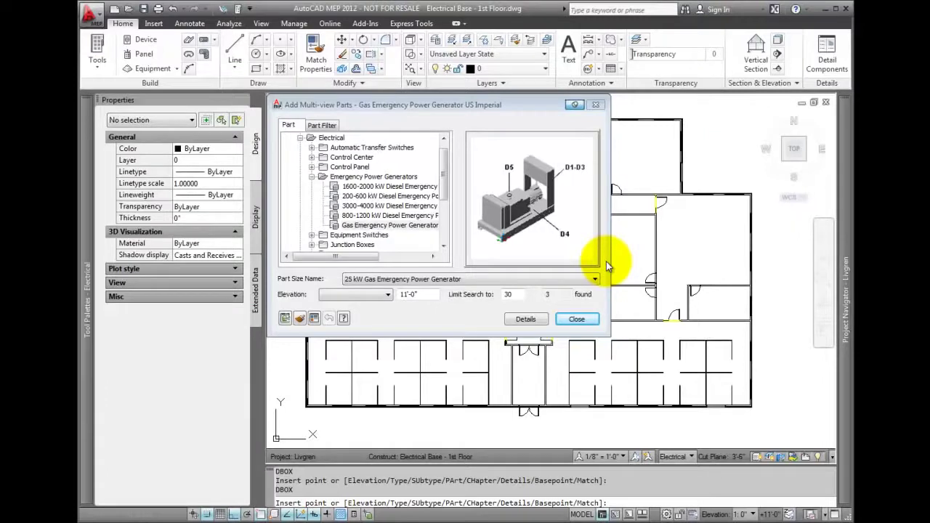
pyautogui.click(396, 227)
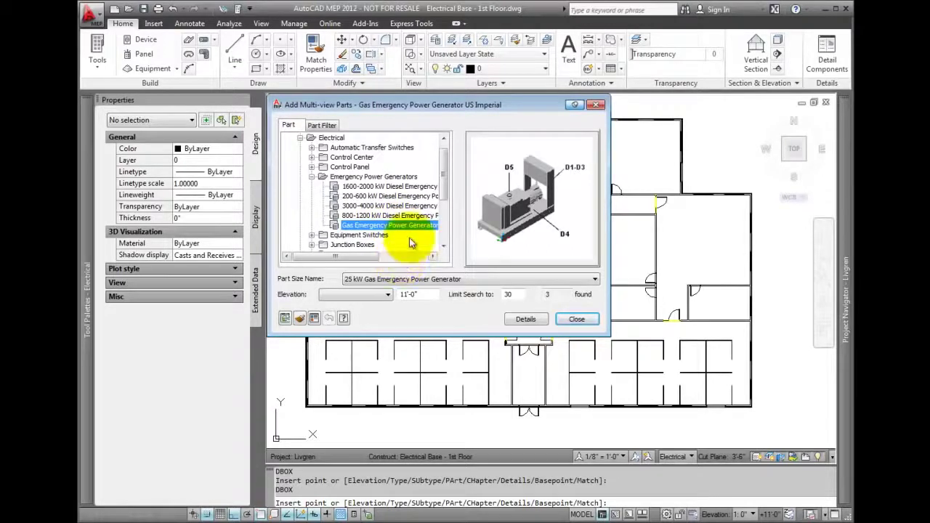
pyautogui.doubleClick(425, 294)
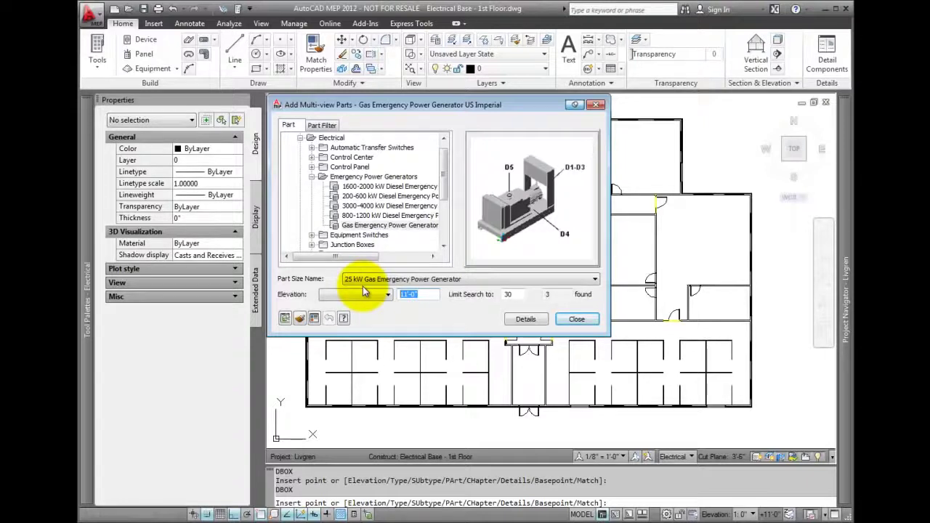
pyautogui.write('0')
pyautogui.press('Tab')
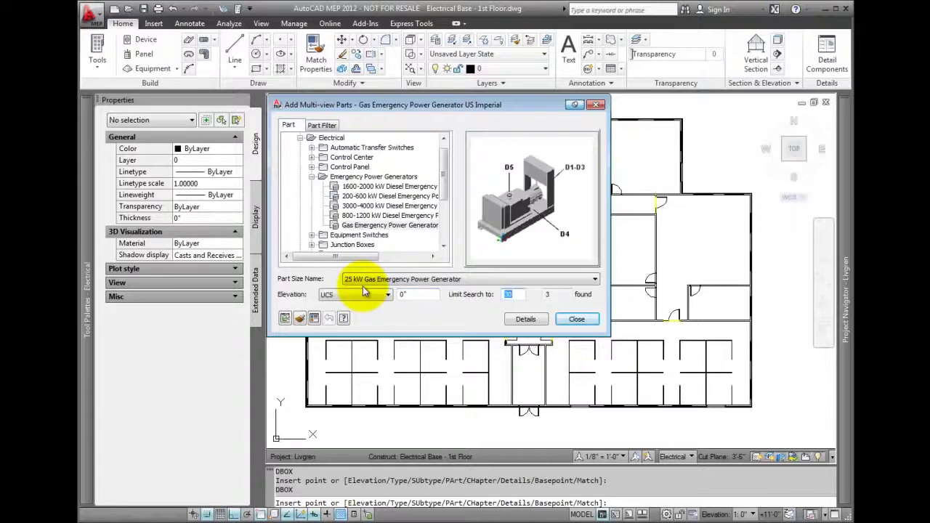
pyautogui.click(594, 280)
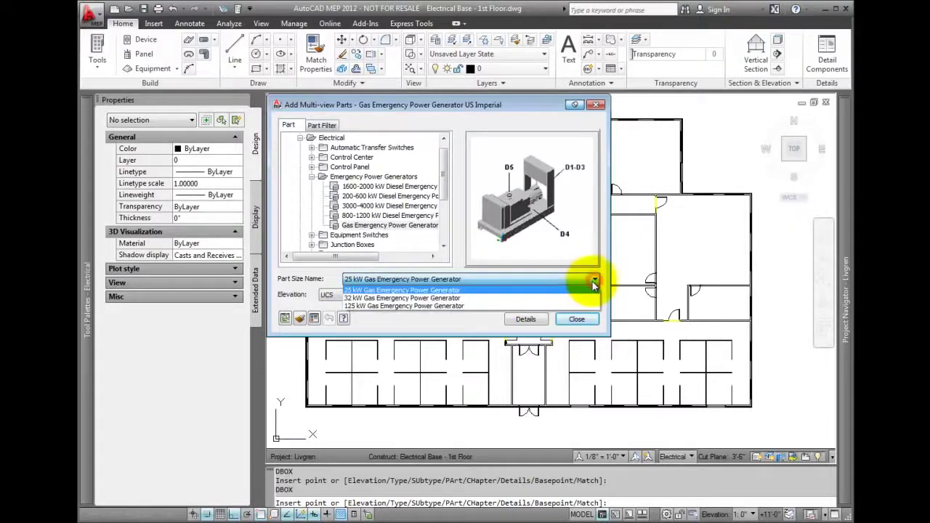
pyautogui.click(456, 291)
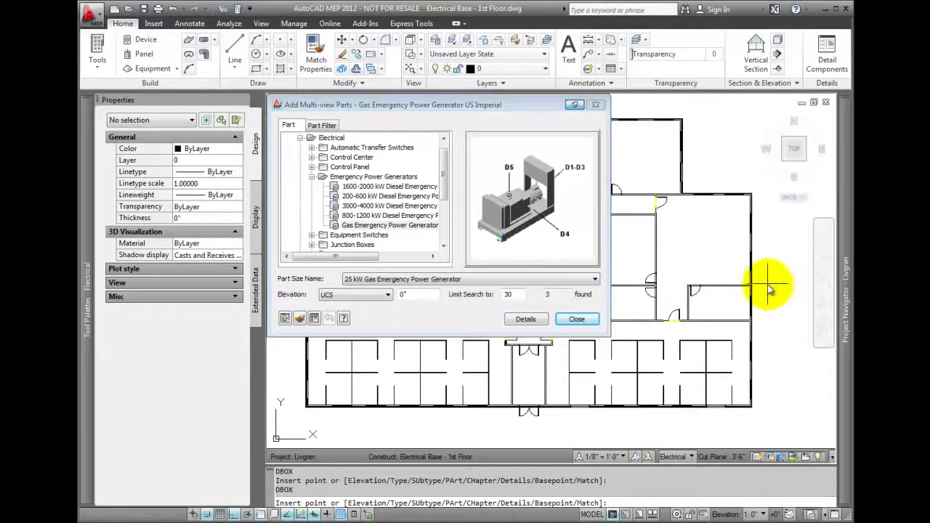
# Place the generator against the right exterior wall, rotated 180°.
pyautogui.scroll(2, 770, 289)
pyautogui.scroll(1, 770, 289)
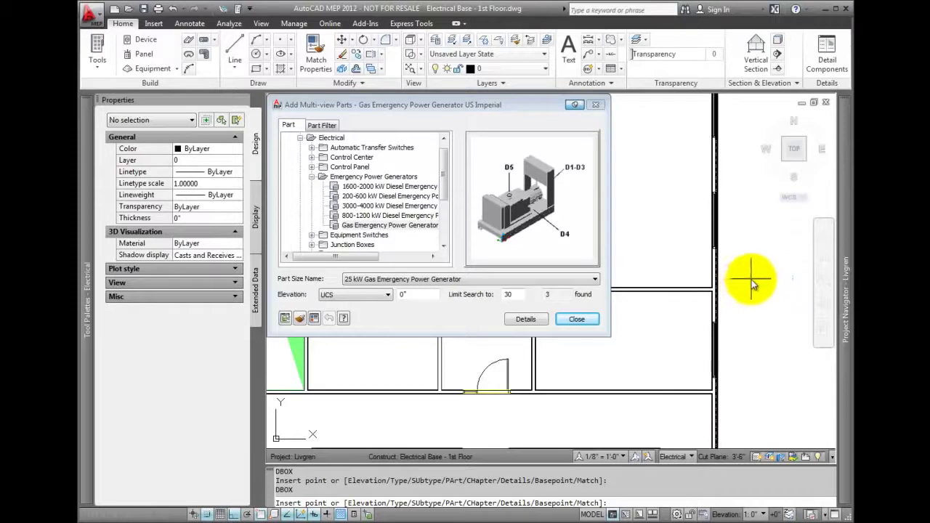
pyautogui.click(804, 280)
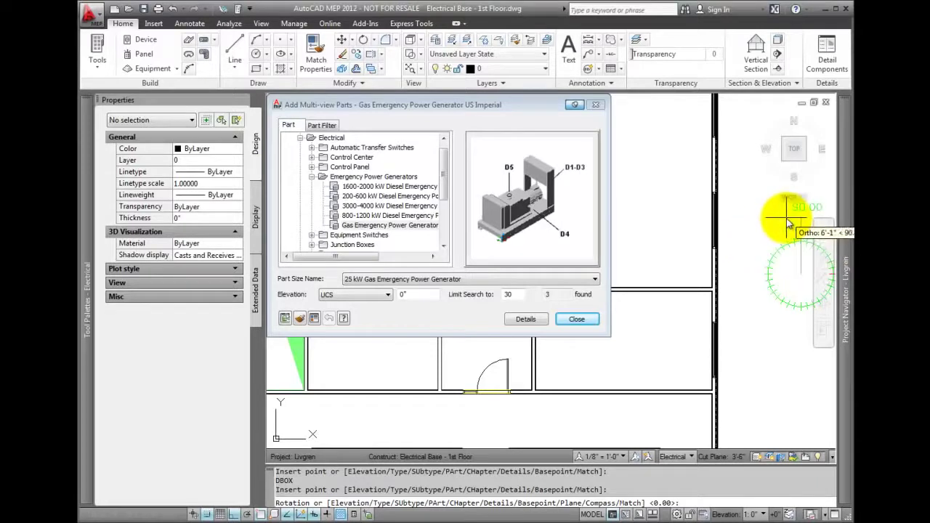
pyautogui.click(749, 251)
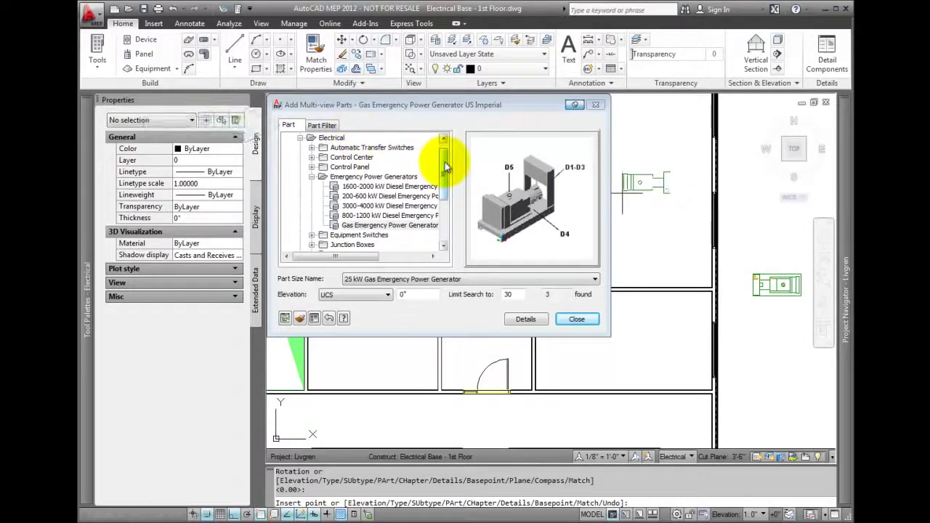
# Choose the 225-300 kVA dry type power transformer at the 225 kVa size.
pyautogui.moveTo(446, 167); pyautogui.dragTo(445, 200)
pyautogui.click(336, 216)
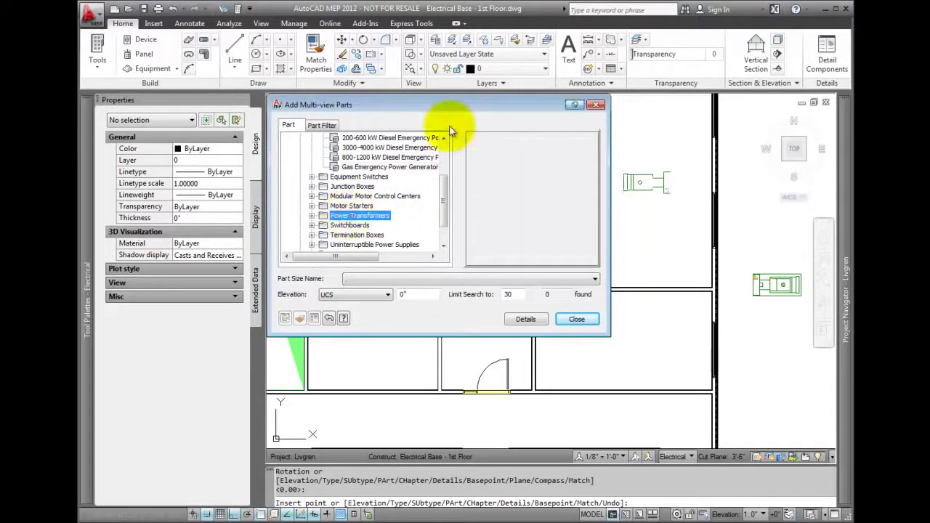
pyautogui.click(312, 216)
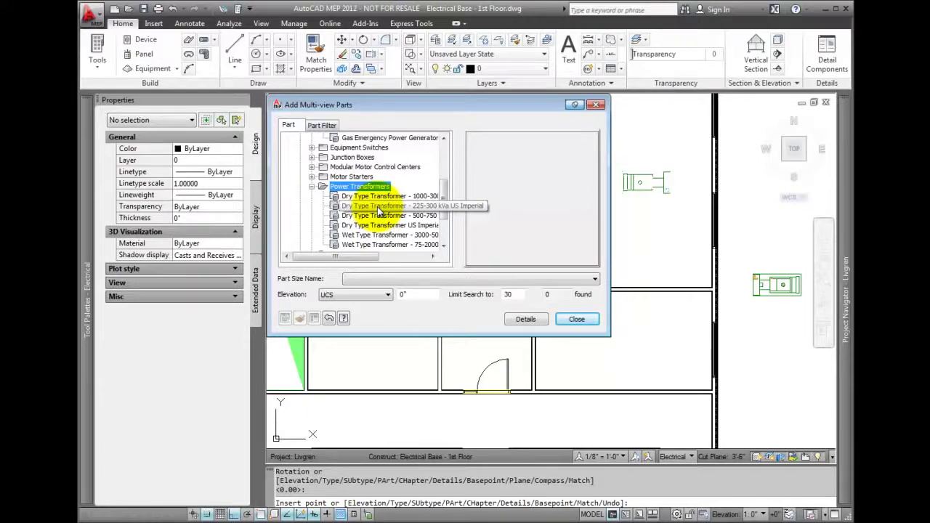
pyautogui.click(377, 207)
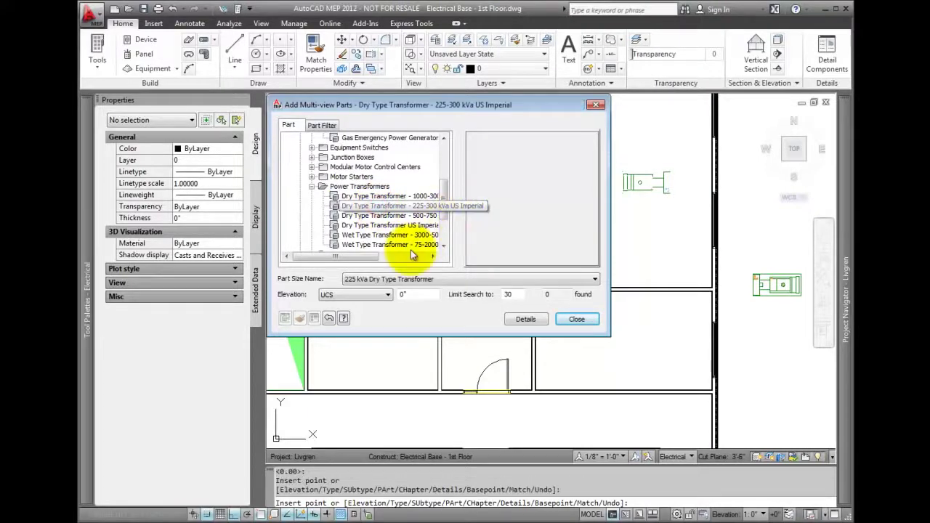
pyautogui.click(473, 279)
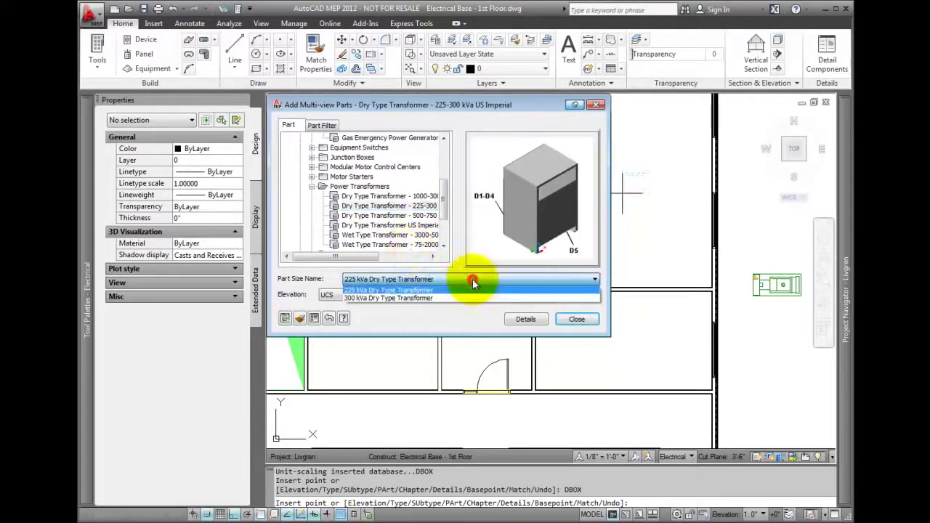
pyautogui.click(432, 291)
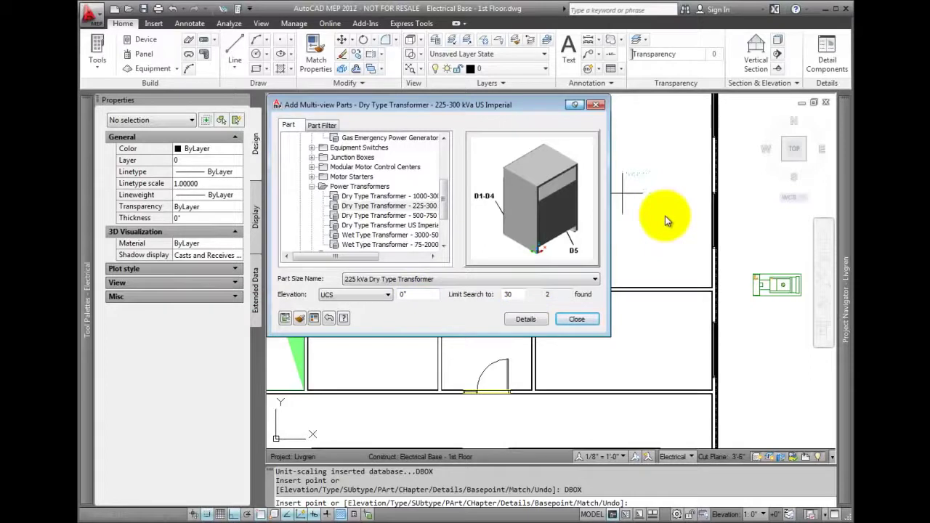
# Place the transformer in the room right of the double doors, rotated 270°.
pyautogui.moveTo(659, 220); pyautogui.dragTo(769, 223, button='middle')
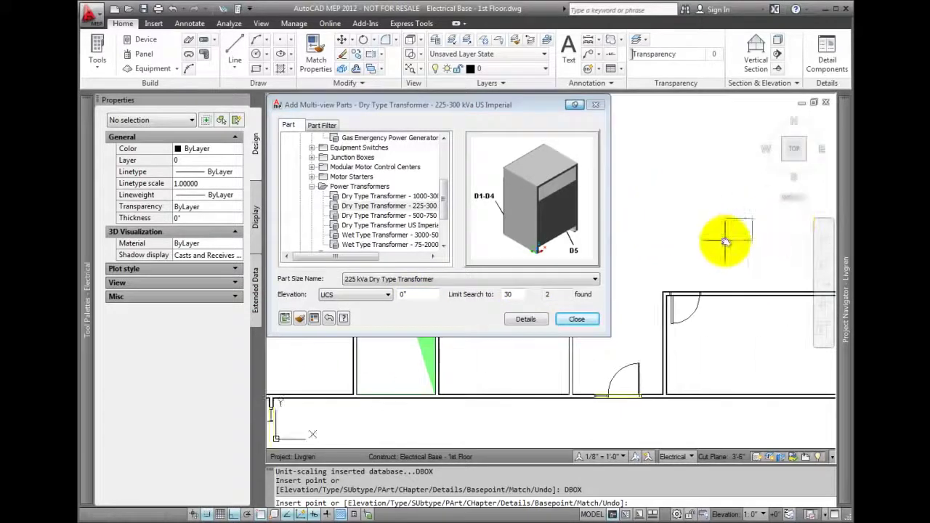
pyautogui.scroll(-3, 722, 245)
pyautogui.moveTo(618, 259); pyautogui.dragTo(734, 249, button='middle')
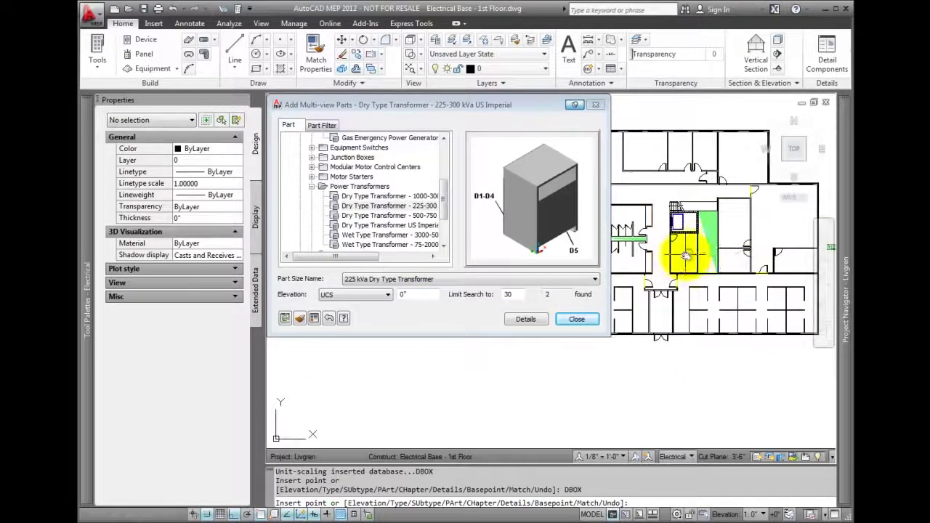
pyautogui.scroll(3, 689, 250)
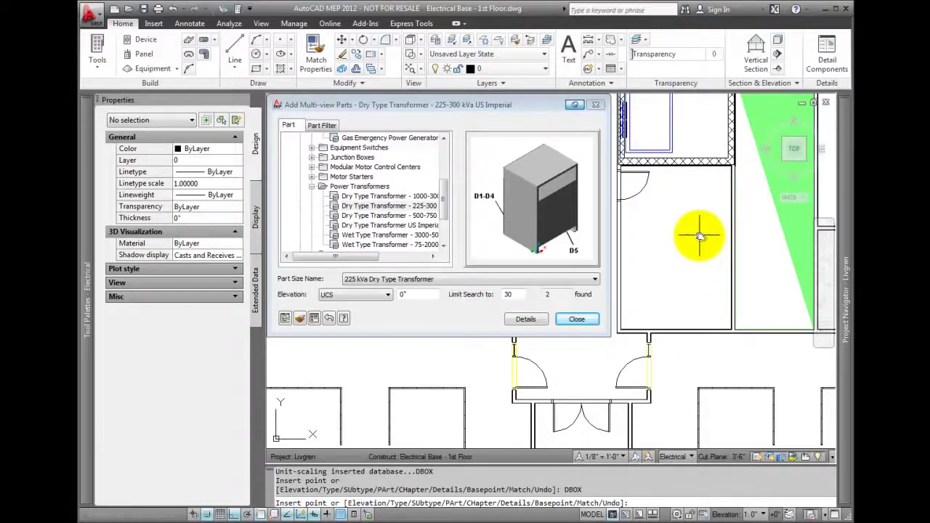
pyautogui.click(700, 236)
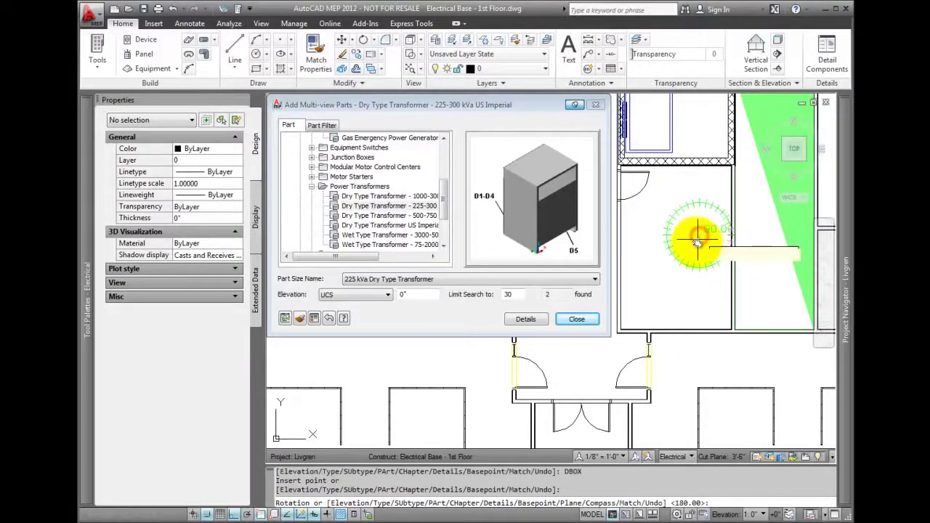
pyautogui.click(696, 285)
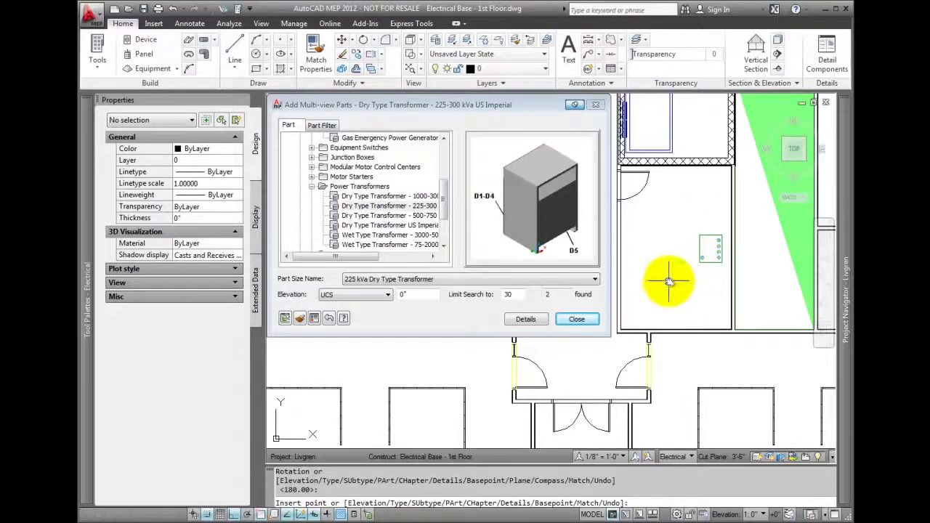
# Close the parts catalogue, start a new panel, and bring up its style choices.
pyautogui.click(588, 318)
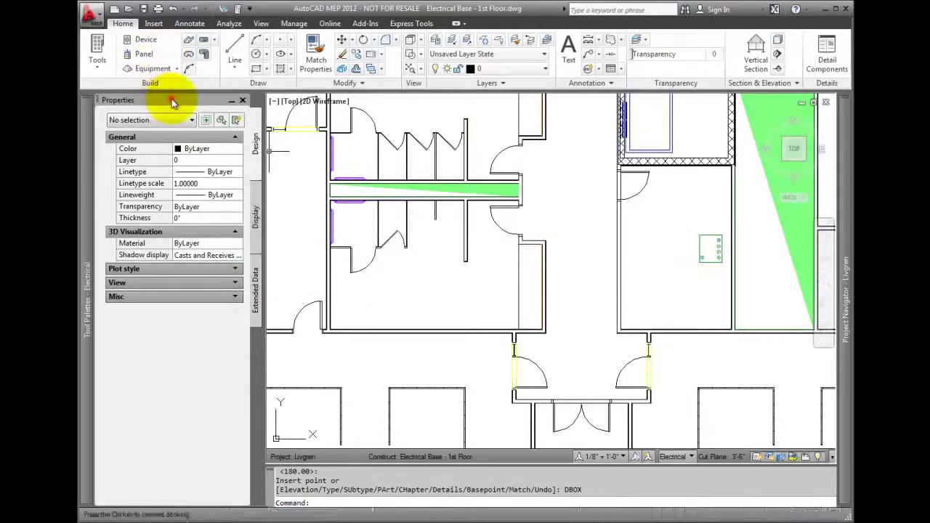
pyautogui.click(145, 54)
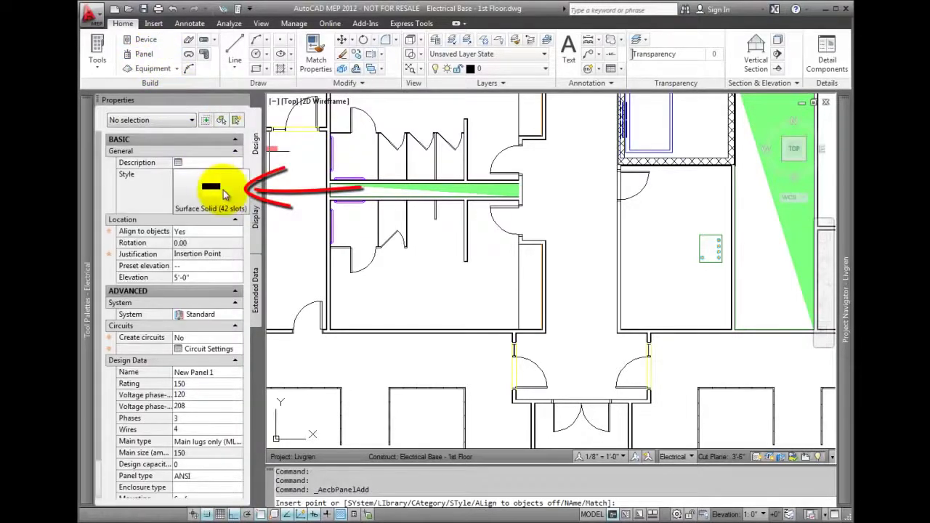
pyautogui.click(218, 189)
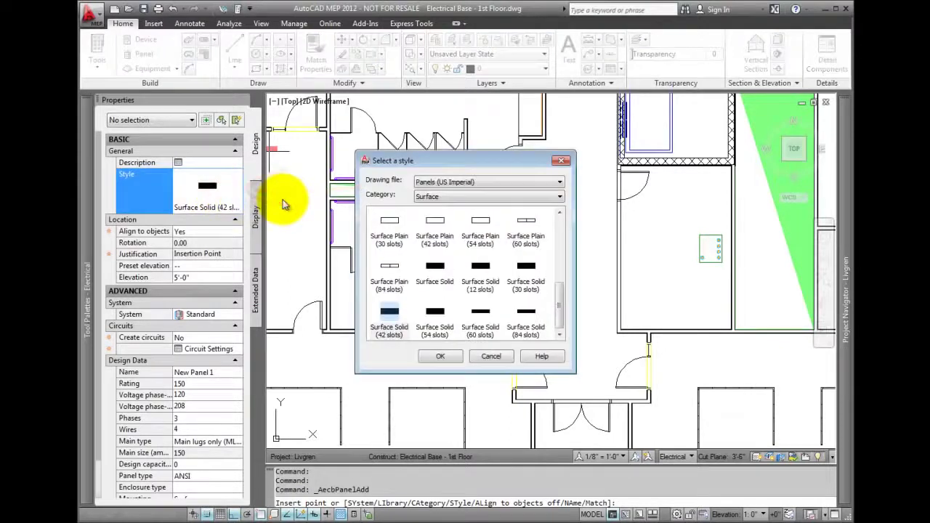
# Filter panel styles to the Surface category and apply Surface Solid (42 slots).
pyautogui.click(558, 197)
pyautogui.click(455, 208)
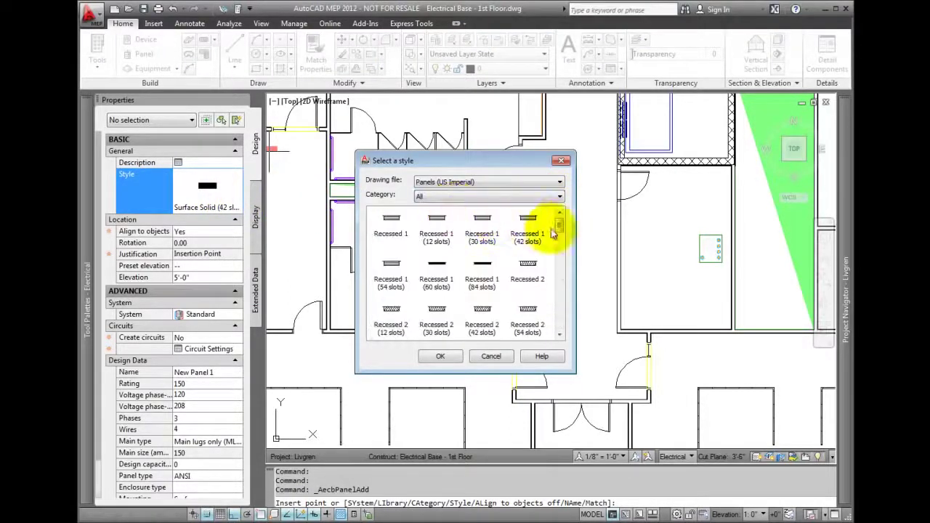
pyautogui.moveTo(561, 226); pyautogui.dragTo(564, 325)
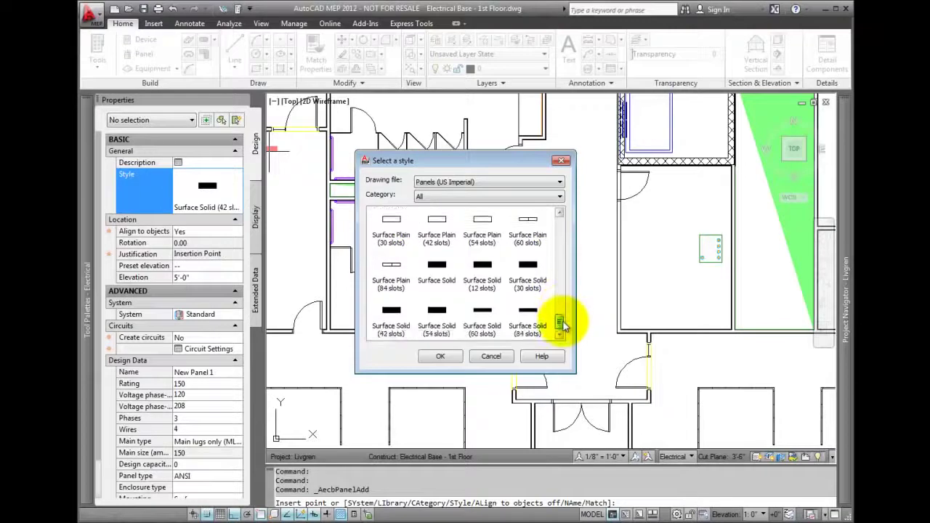
pyautogui.click(562, 197)
pyautogui.click(456, 222)
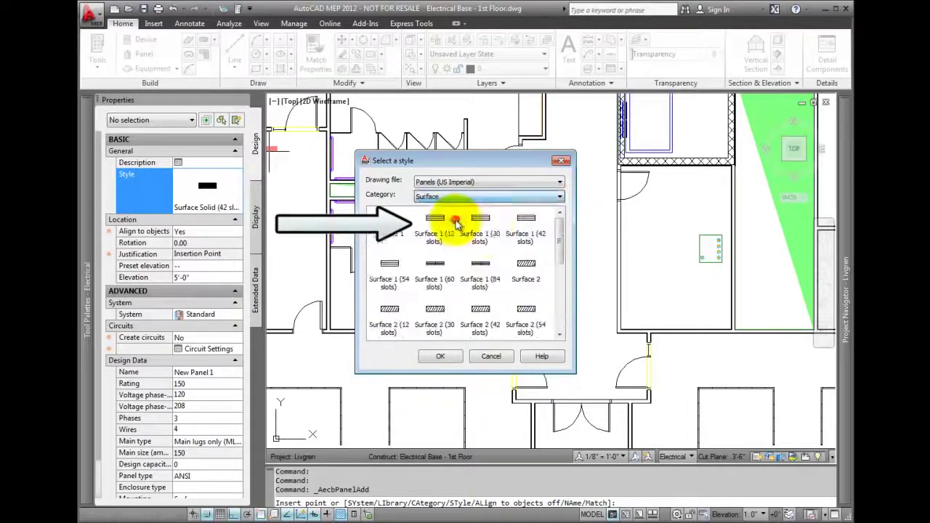
pyautogui.moveTo(560, 239); pyautogui.dragTo(565, 308)
pyautogui.click(389, 320)
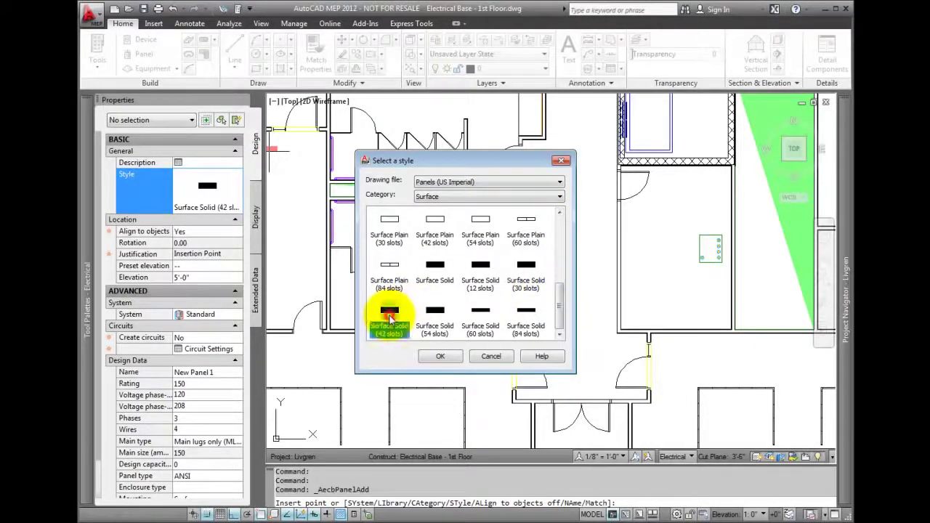
pyautogui.click(439, 357)
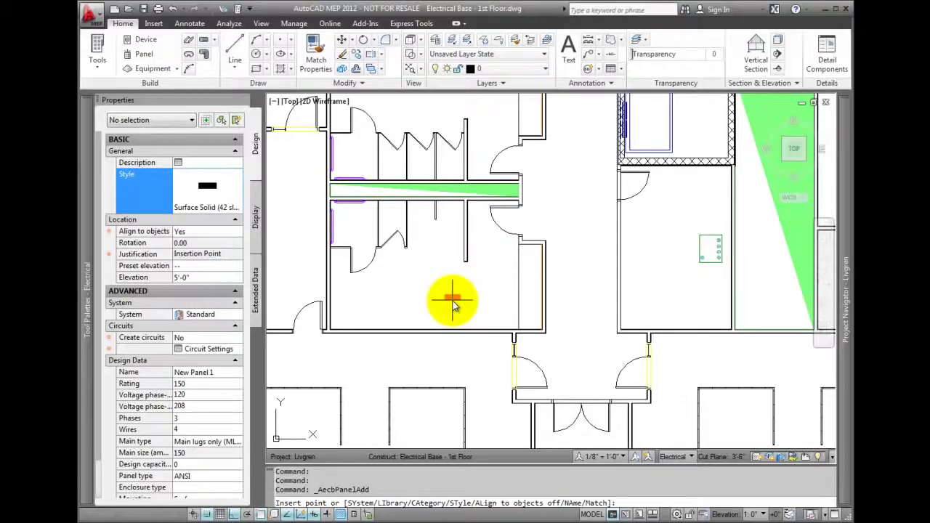
# Set Align to objects to Yes, turn OSNAP off, and check the 5'-0" elevation.
pyautogui.click(236, 232)
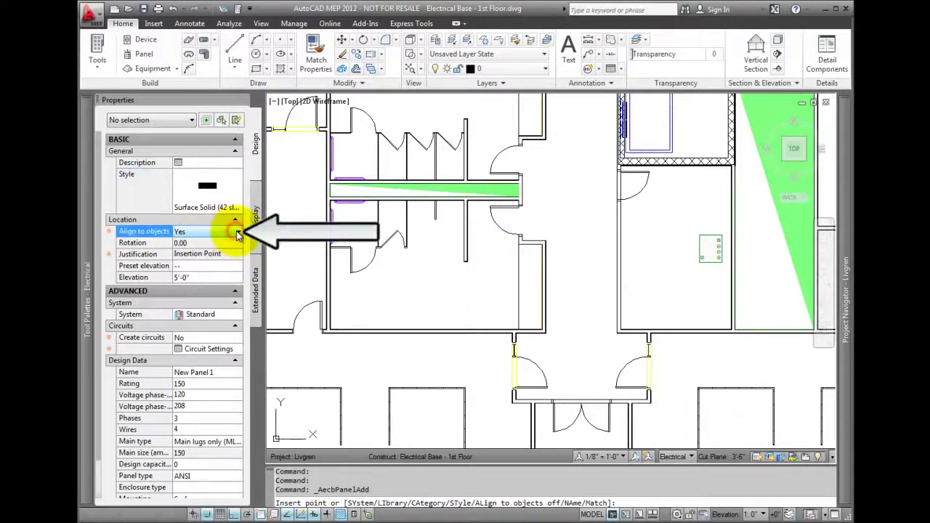
pyautogui.click(237, 231)
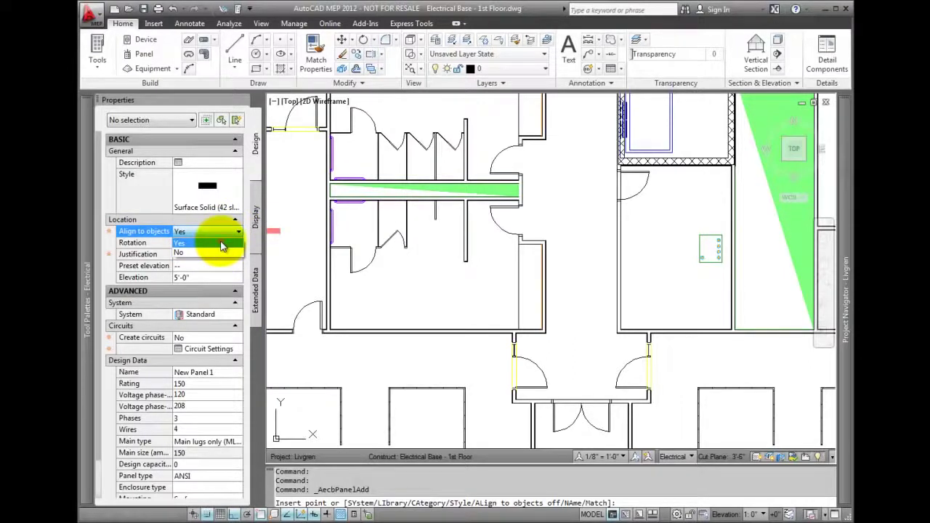
pyautogui.click(223, 244)
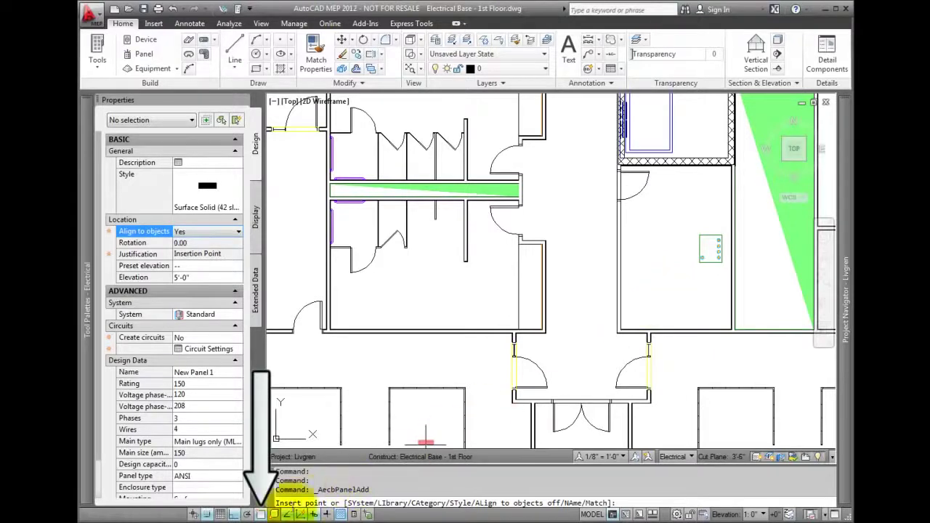
pyautogui.click(260, 516)
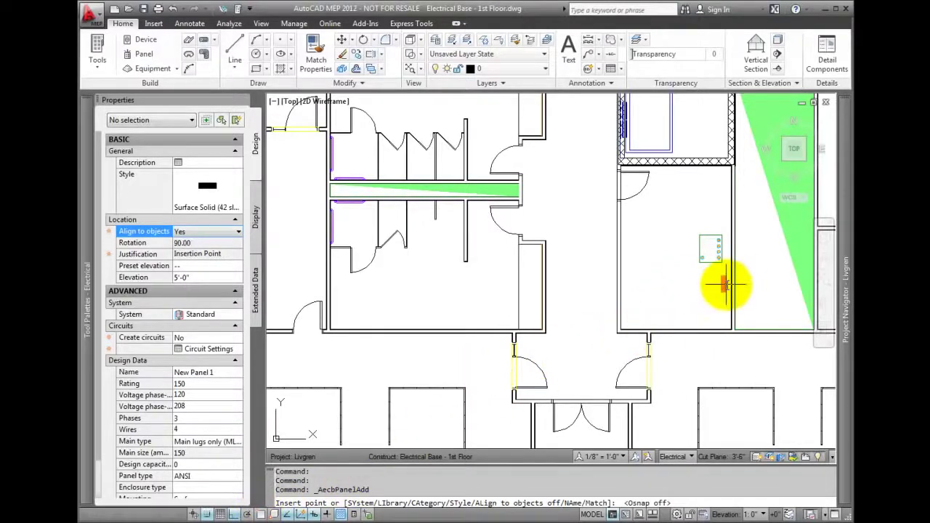
pyautogui.click(198, 278)
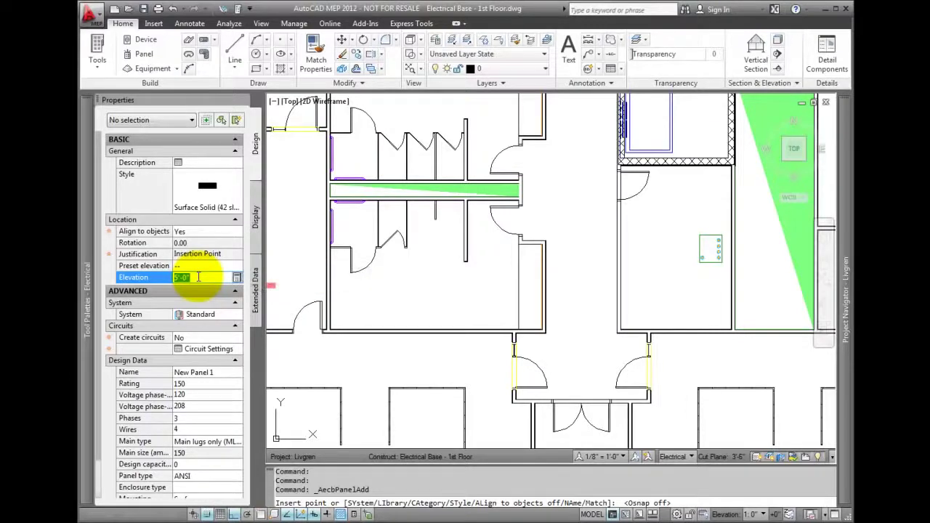
# Begin naming the panel and keep 120/208 V voltages, then cancel that placement.
pyautogui.click(236, 376)
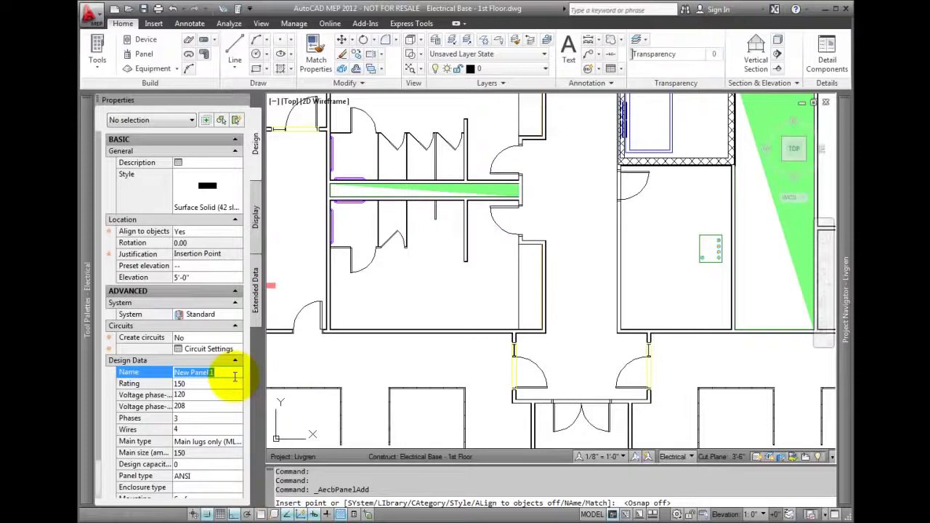
pyautogui.write('LP1')
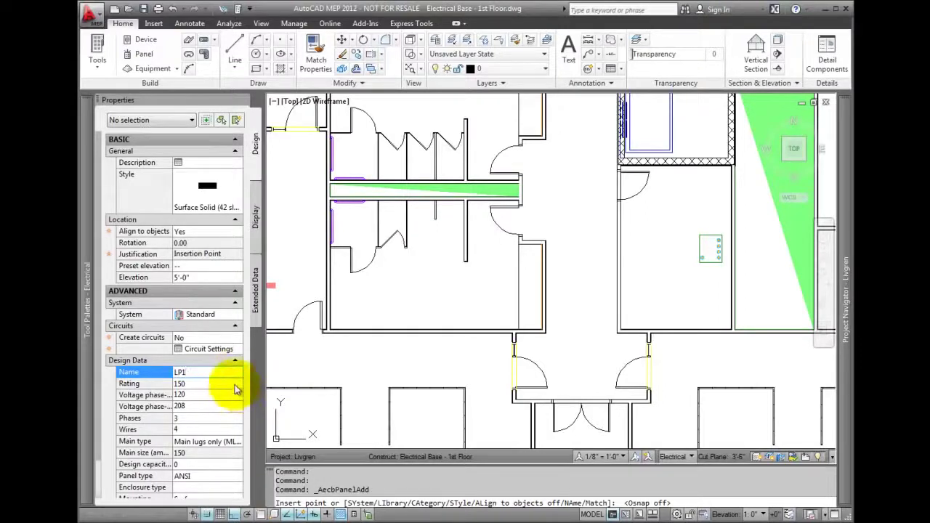
pyautogui.click(235, 384)
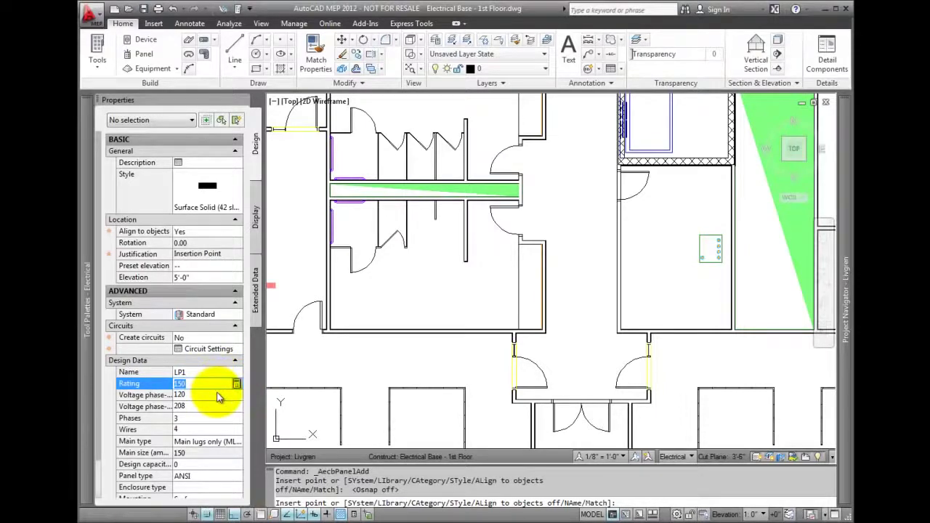
pyautogui.click(231, 396)
pyautogui.click(239, 394)
pyautogui.click(189, 405)
pyautogui.click(225, 406)
pyautogui.click(237, 408)
pyautogui.click(213, 420)
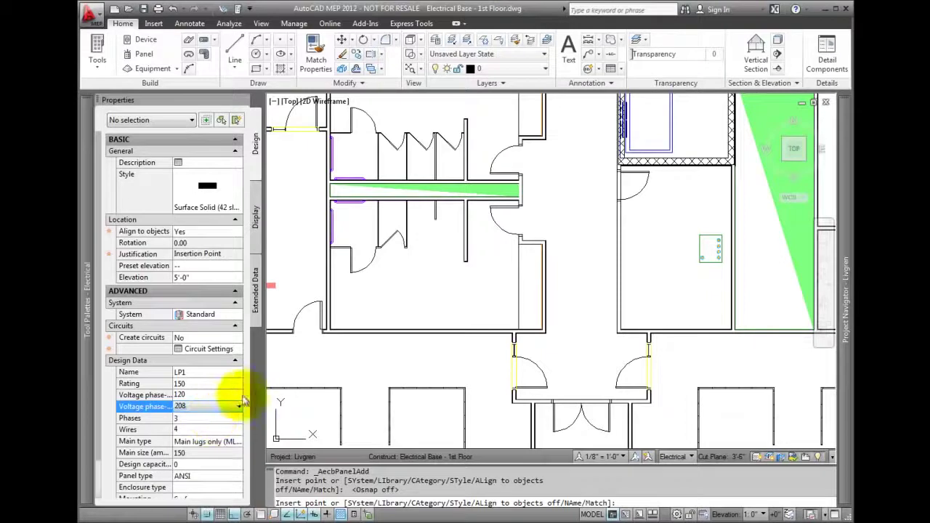
pyautogui.moveTo(265, 384); pyautogui.dragTo(300, 385)
pyautogui.press('Escape')
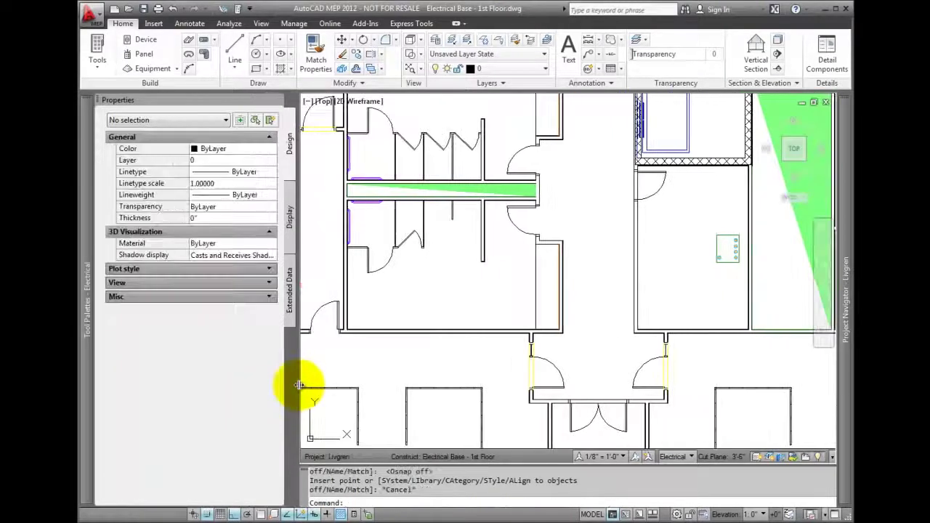
# Restart the panel, name it LP1, and give it 3 phases and 4 wires.
pyautogui.click(144, 55)
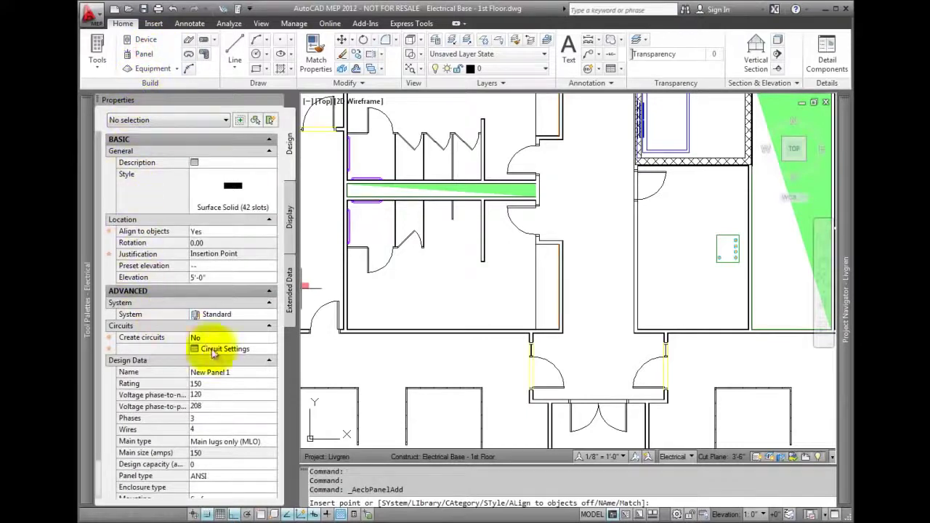
pyautogui.click(242, 372)
pyautogui.write('LP1')
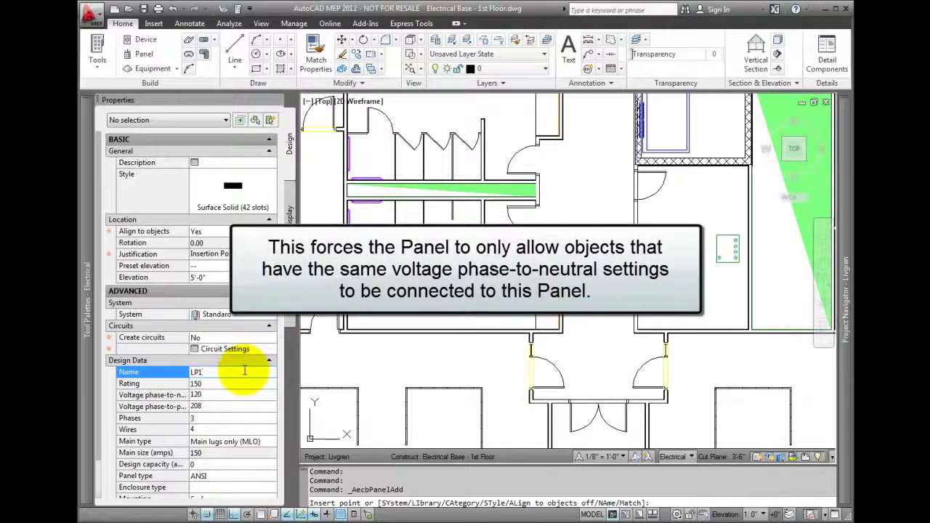
pyautogui.click(258, 419)
pyautogui.click(261, 419)
pyautogui.click(202, 439)
pyautogui.click(225, 430)
pyautogui.click(272, 429)
pyautogui.click(203, 453)
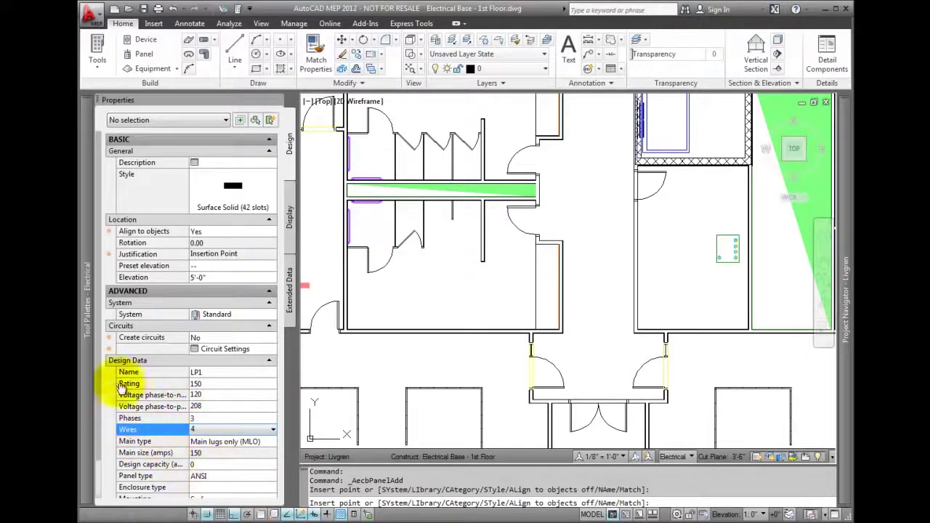
# Set the panel's main type to Main lugs only (MLO).
pyautogui.scroll(-1, 99, 426)
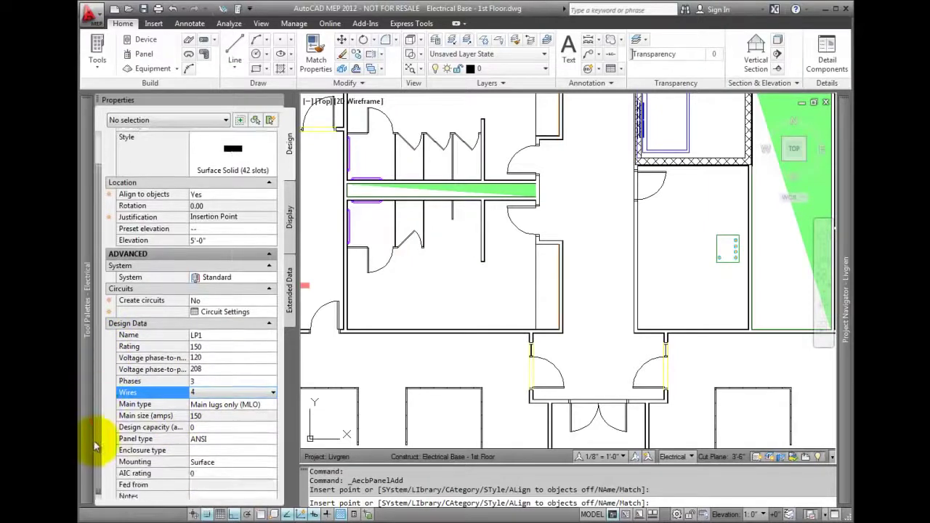
pyautogui.moveTo(93, 441)
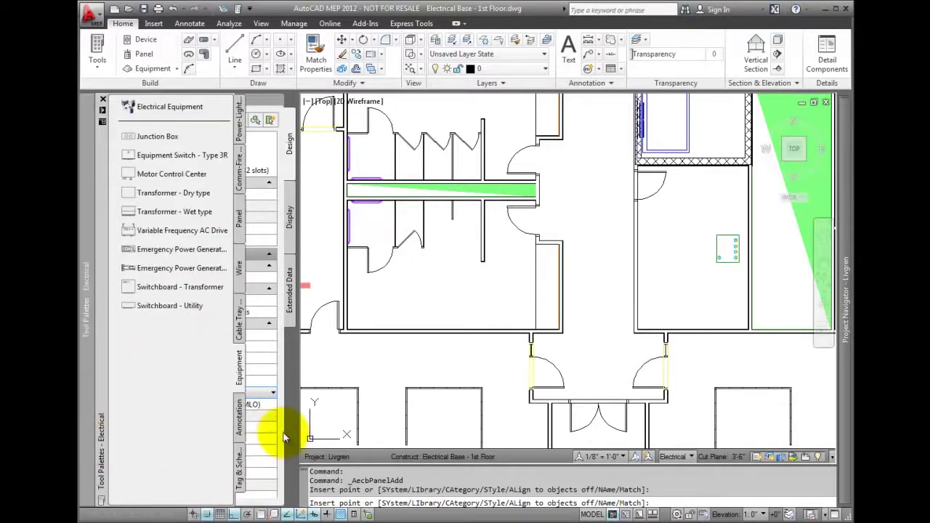
pyautogui.click(269, 404)
pyautogui.click(272, 405)
pyautogui.click(268, 417)
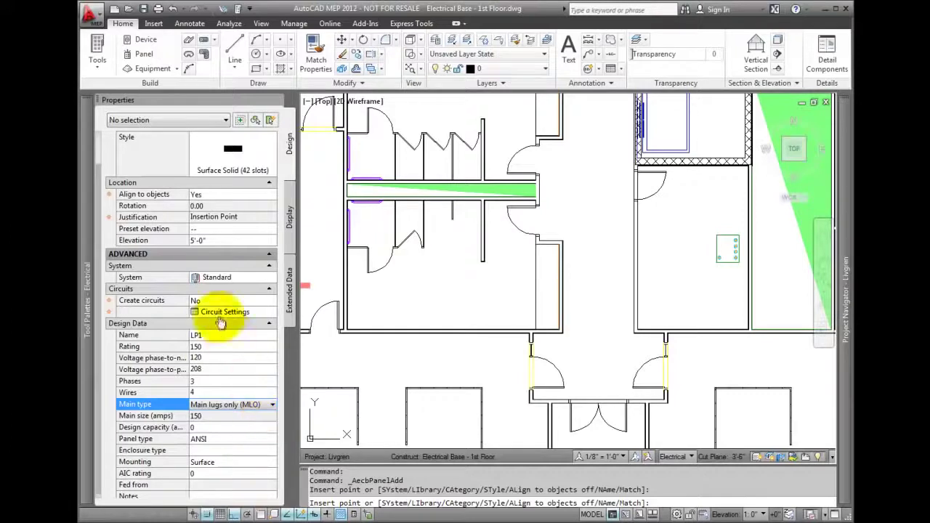
# Set LP1's Create circuits property to Yes.
pyautogui.click(263, 301)
pyautogui.click(272, 301)
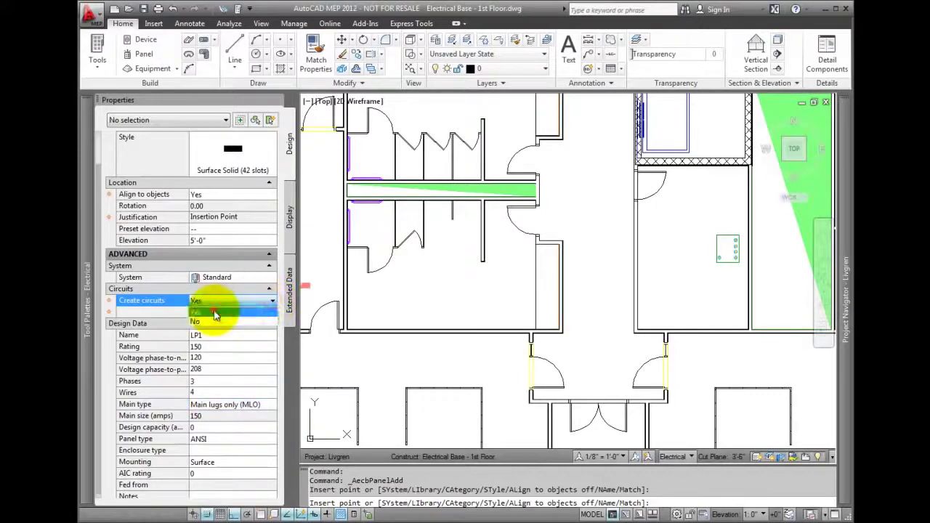
pyautogui.click(227, 312)
# In Circuit Settings, choose the Standard system and raise 1-pole circuits to 2.
pyautogui.click(245, 314)
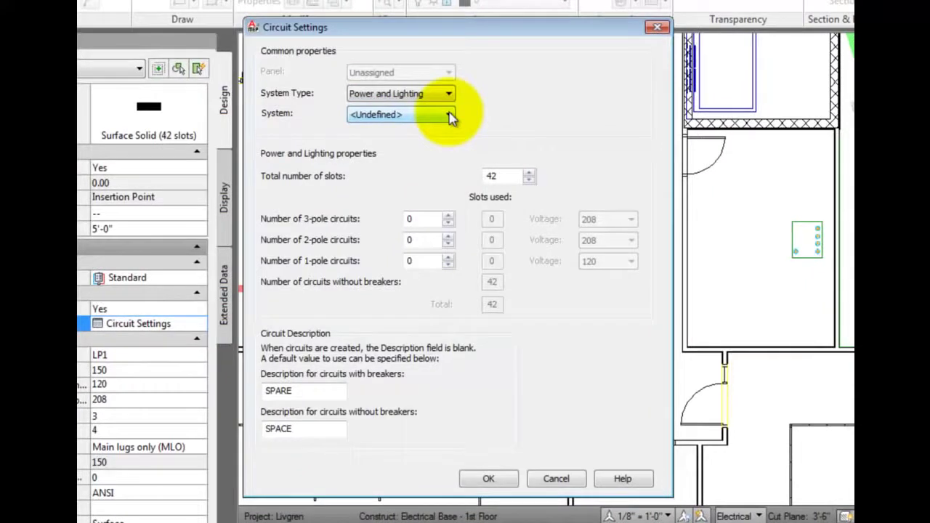
pyautogui.click(449, 115)
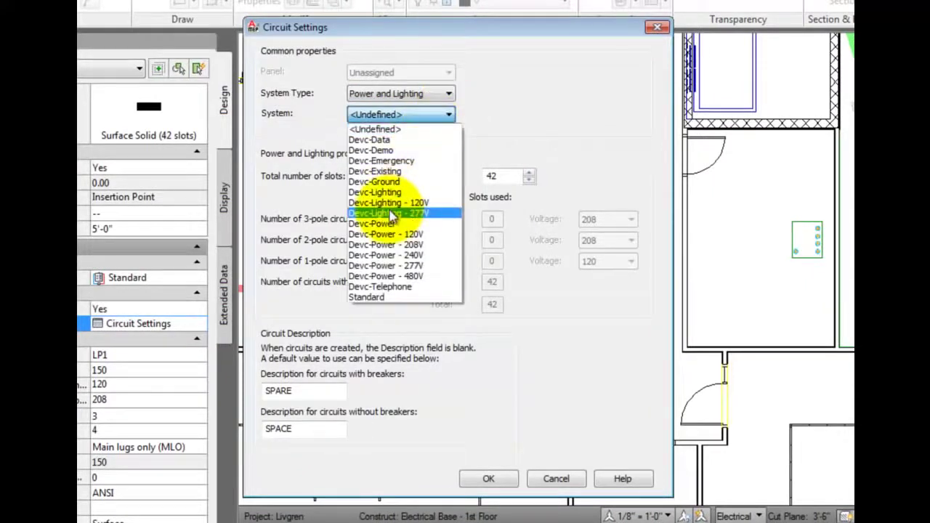
pyautogui.click(388, 304)
pyautogui.moveTo(515, 176); pyautogui.dragTo(480, 175)
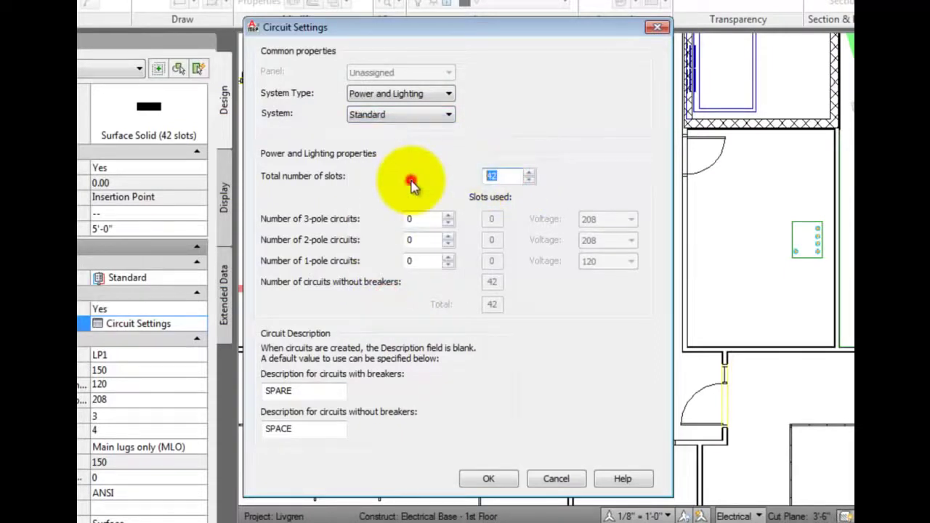
pyautogui.click(433, 261)
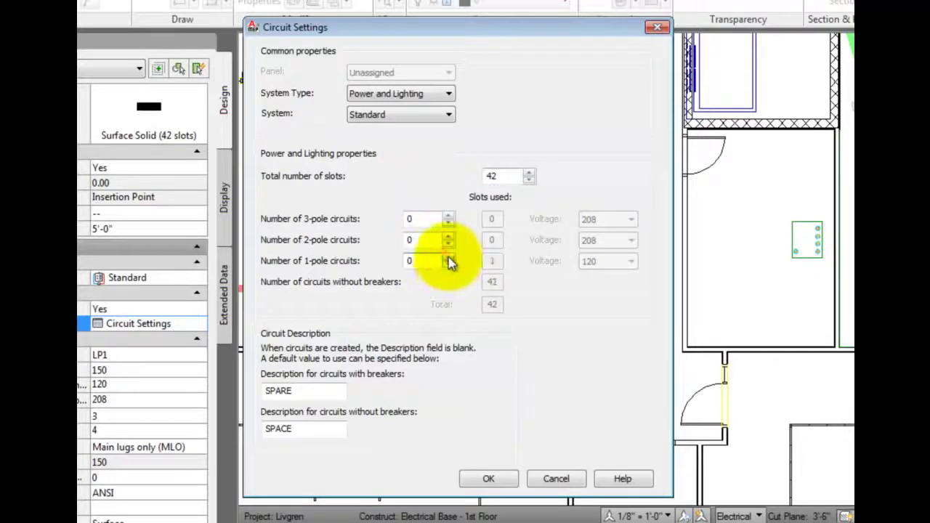
pyautogui.click(448, 258)
pyautogui.click(449, 257)
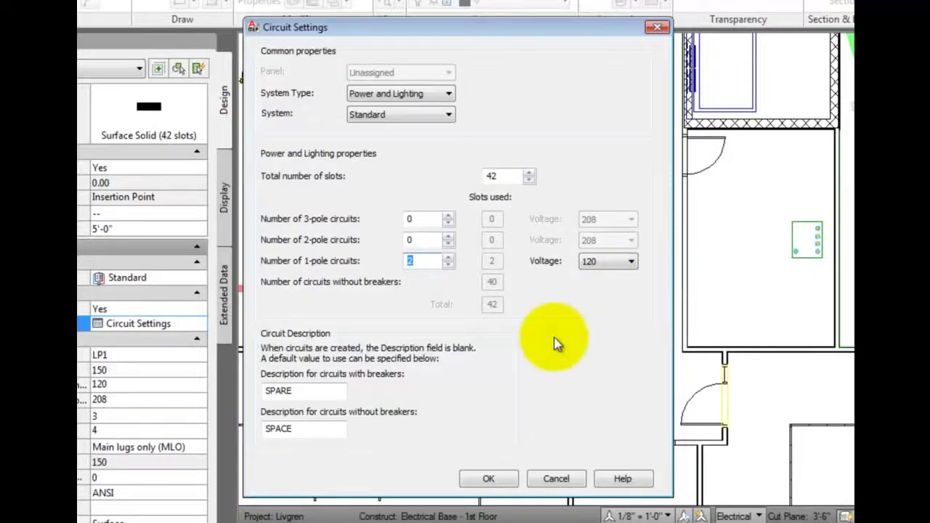
pyautogui.click(336, 391)
pyautogui.moveTo(335, 391); pyautogui.dragTo(268, 393)
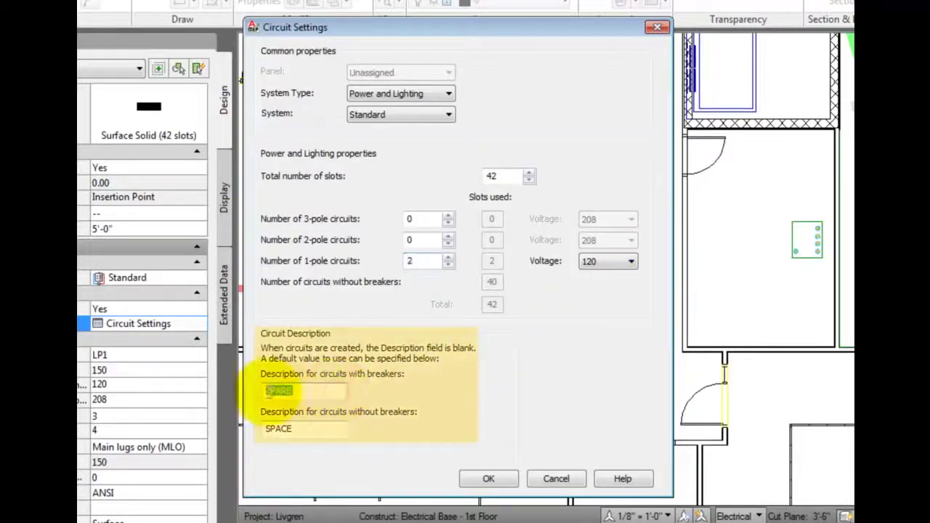
pyautogui.moveTo(307, 431); pyautogui.dragTo(260, 436)
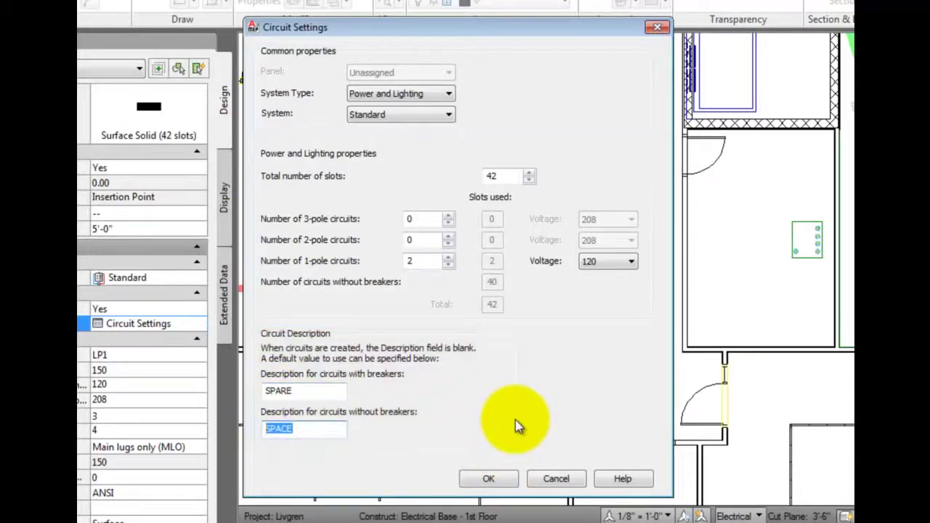
# Accept the circuit settings and place panel LP1 against the right room's wall, skipping the missing-EPD prompt.
pyautogui.click(488, 477)
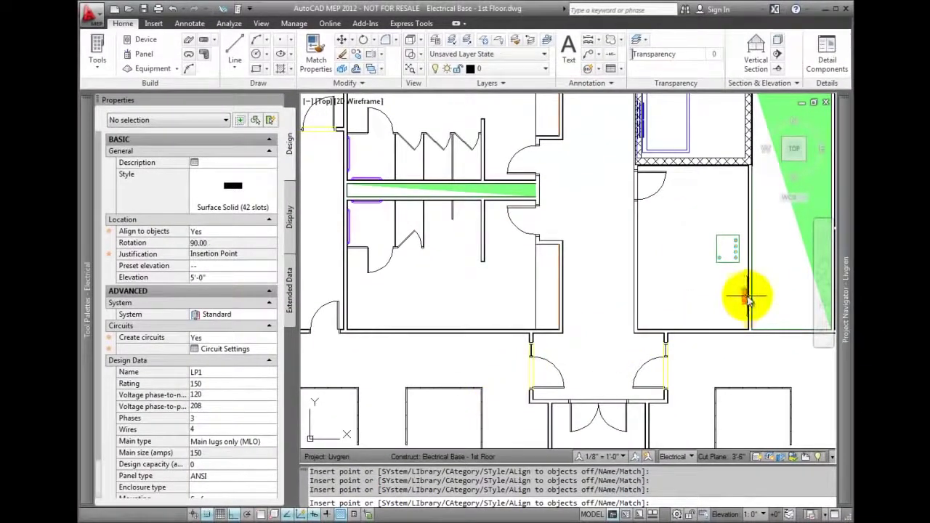
pyautogui.click(748, 298)
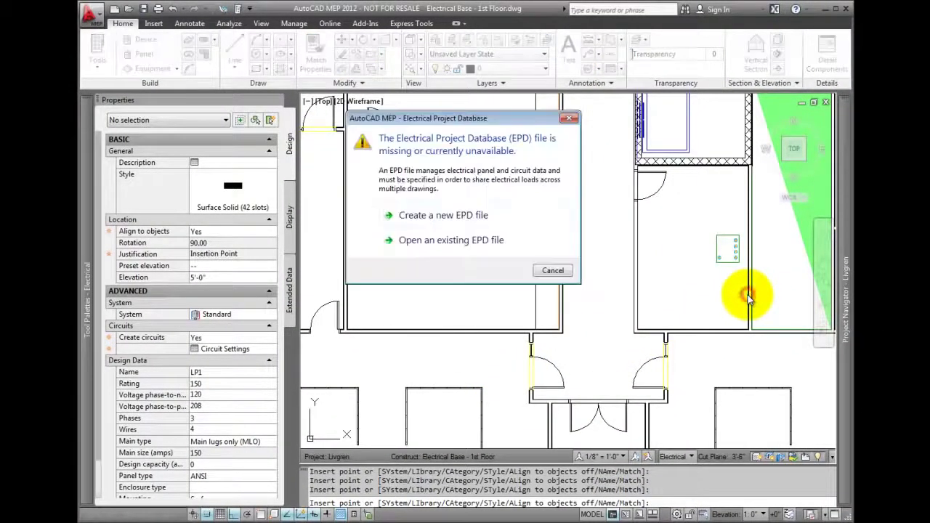
pyautogui.click(553, 271)
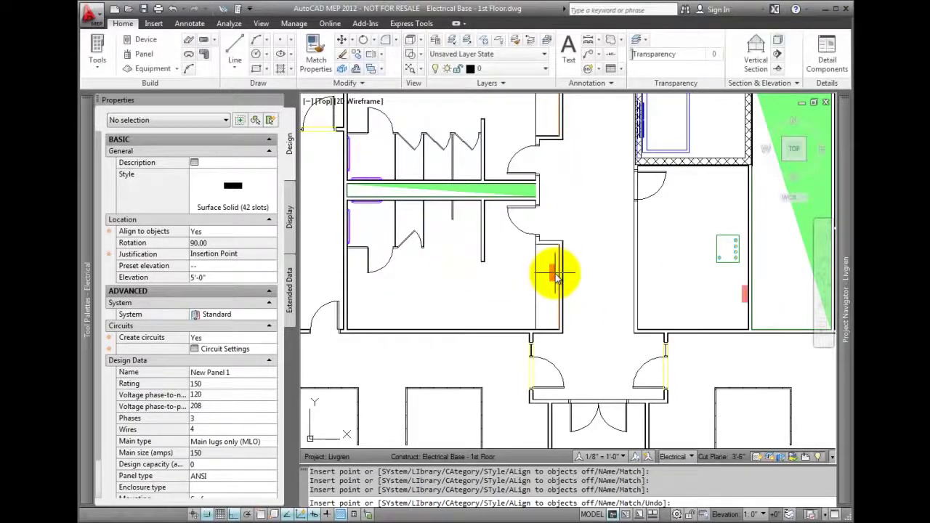
pyautogui.press('Return')
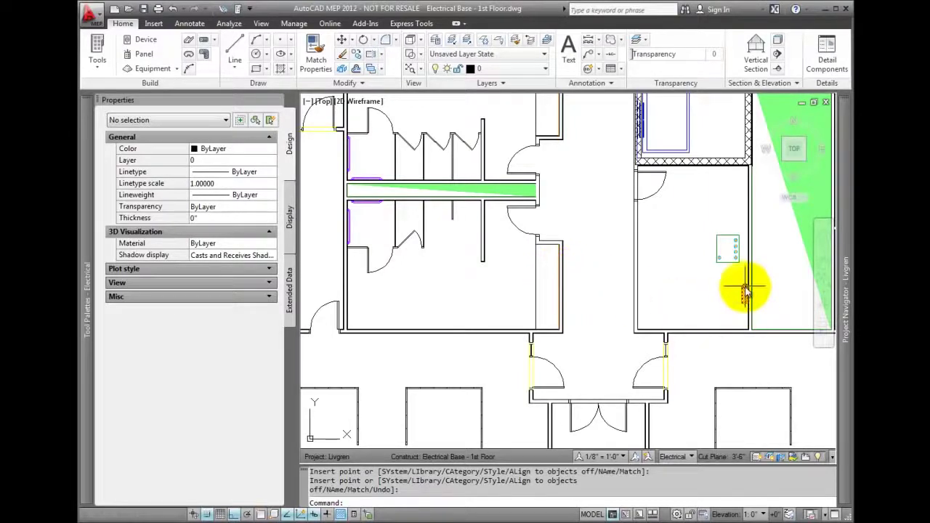
# Copy panel LP1 with Basic Modify Tools > Copy to a point higher up the same wall, then end the command.
pyautogui.moveTo(745, 291)
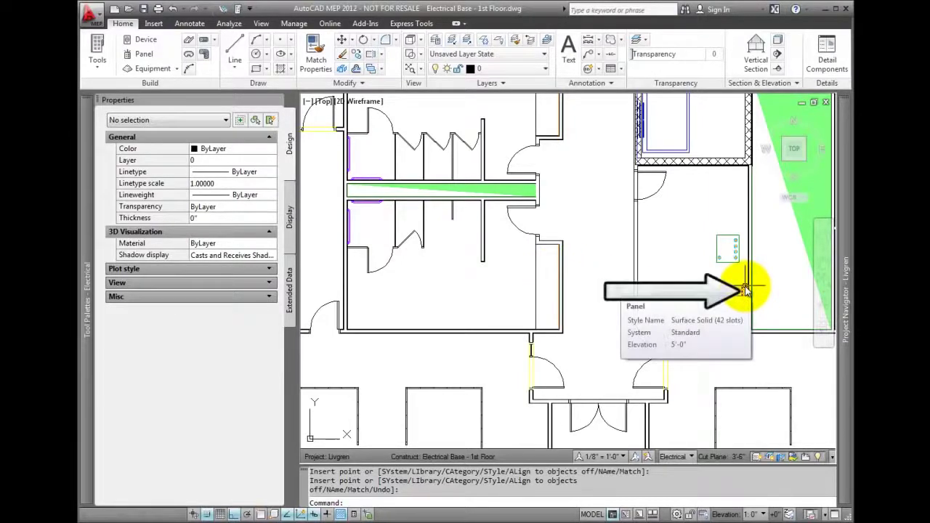
pyautogui.click(745, 291)
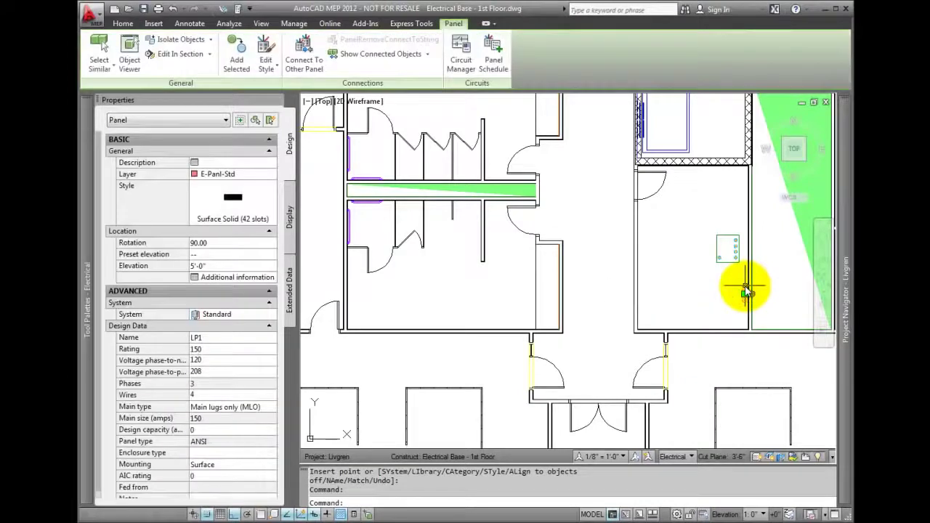
pyautogui.rightClick(746, 291)
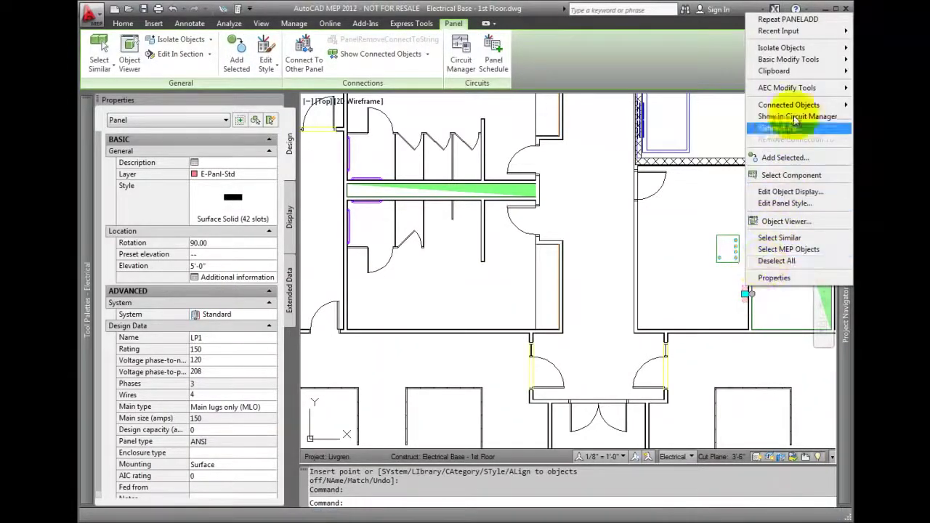
pyautogui.moveTo(808, 58)
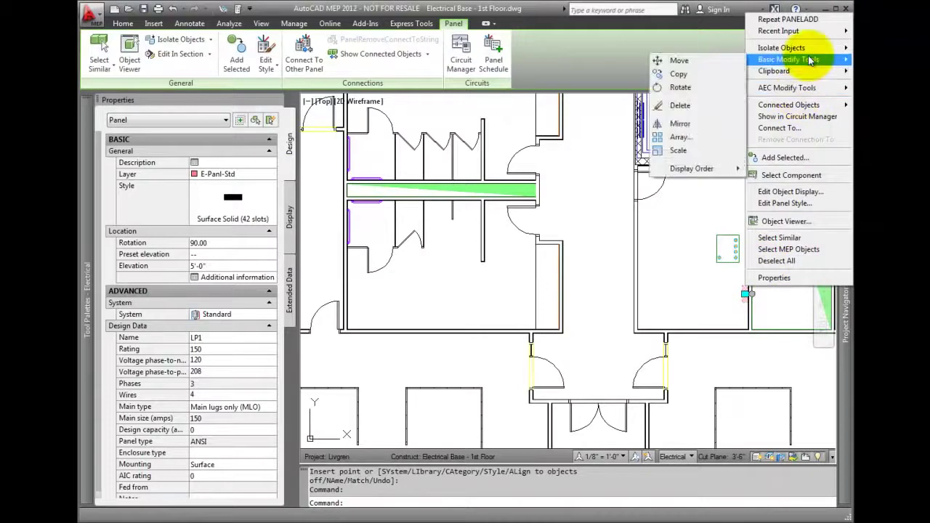
pyautogui.click(708, 75)
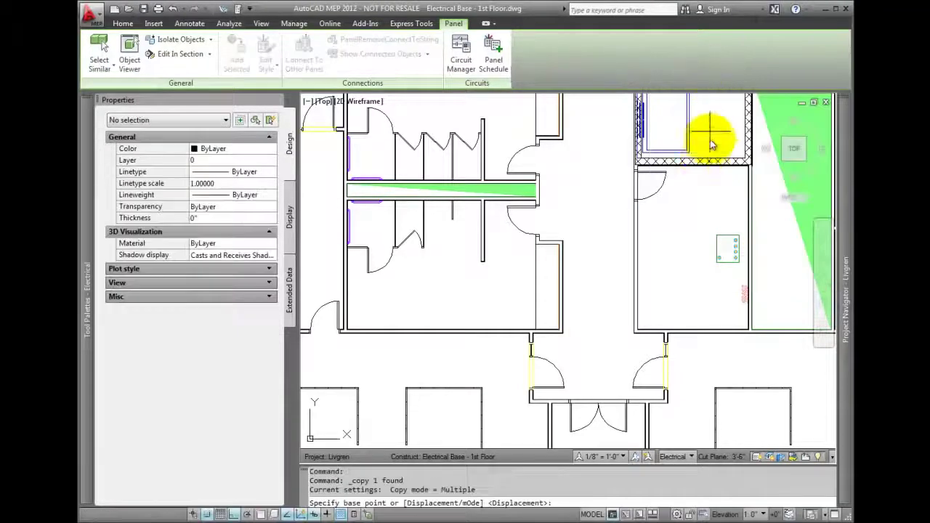
pyautogui.click(700, 299)
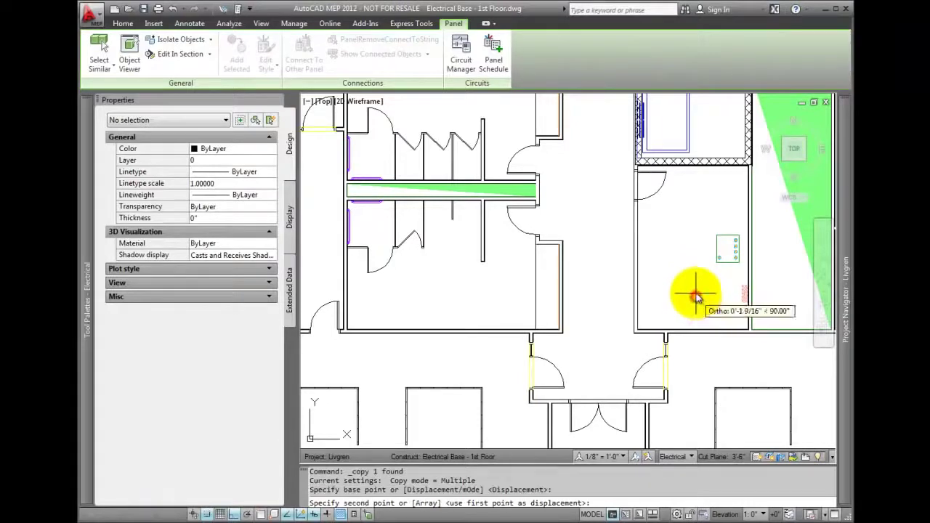
pyautogui.click(702, 211)
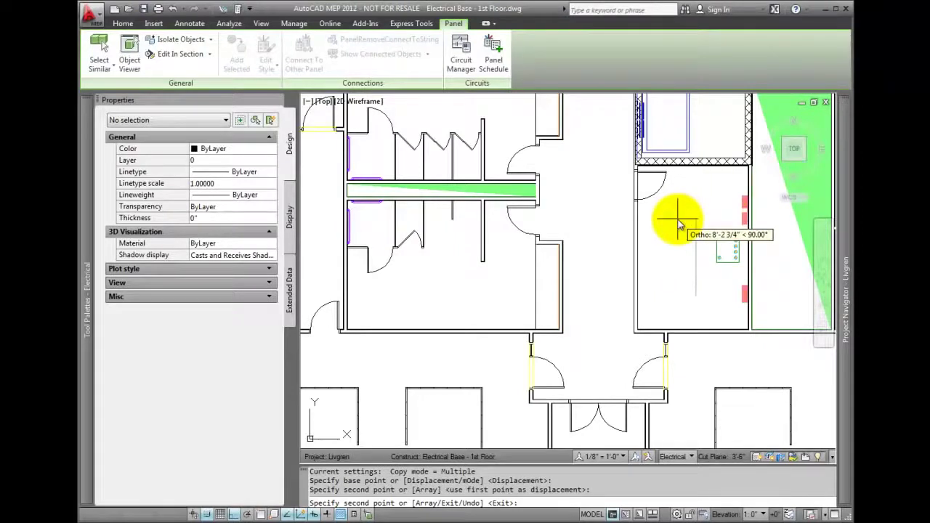
pyautogui.press('Escape')
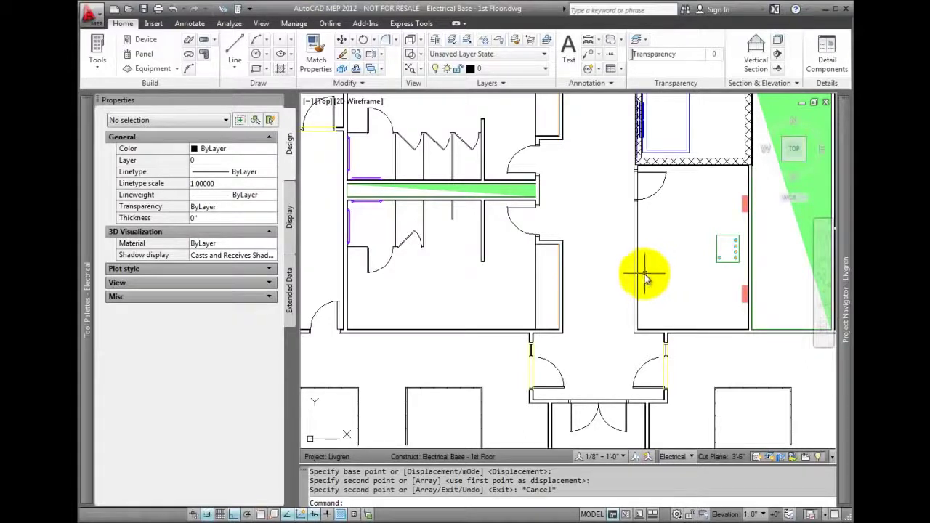
pyautogui.moveTo(563, 263)
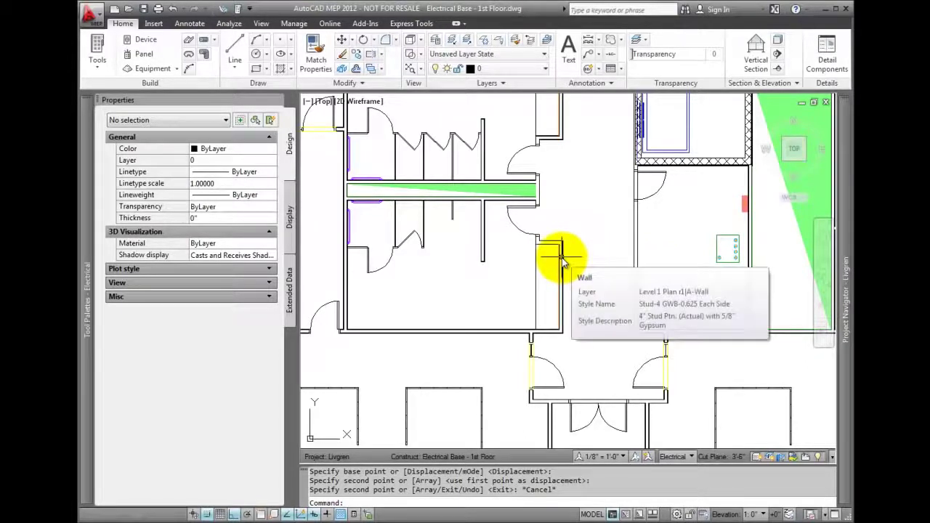